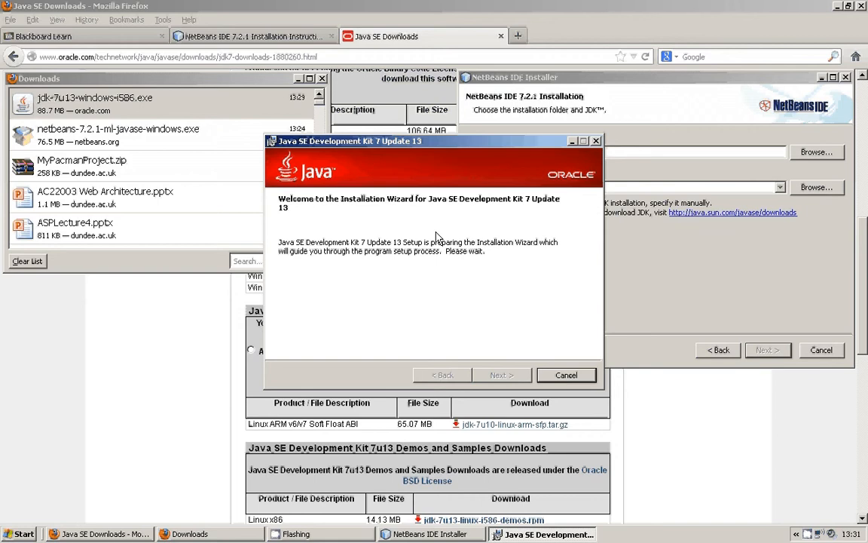
Start installing JDK 7 Update 13 with the default features and the default folder C:\Program Files\Java\jdk1.7.0_13\.
{"action": "left_click", "coordinate": [500, 376]}
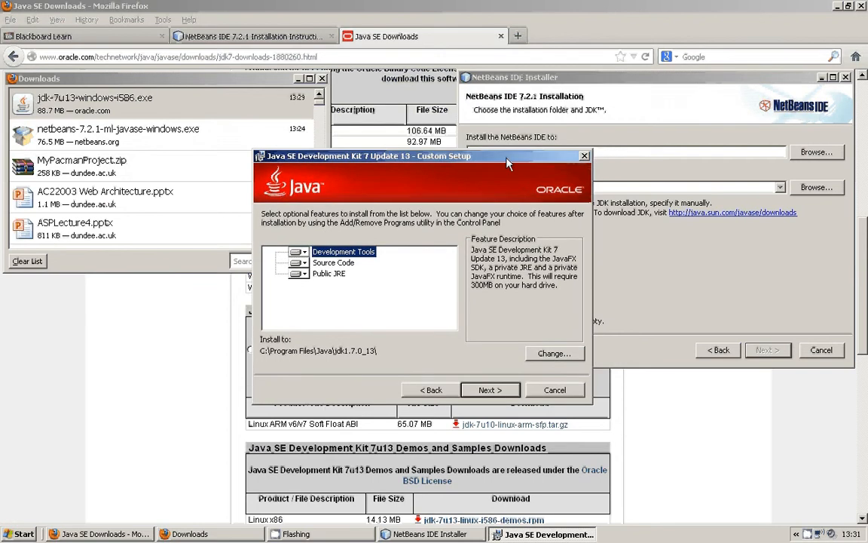
{"action": "left_click_drag", "start_coordinate": [455, 140], "coordinate": [298, 170]}
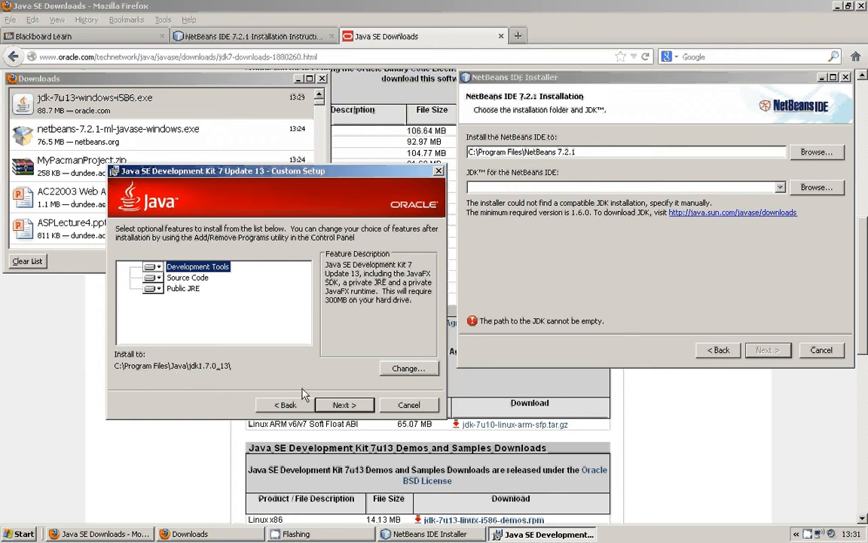
{"action": "left_click", "coordinate": [343, 405]}
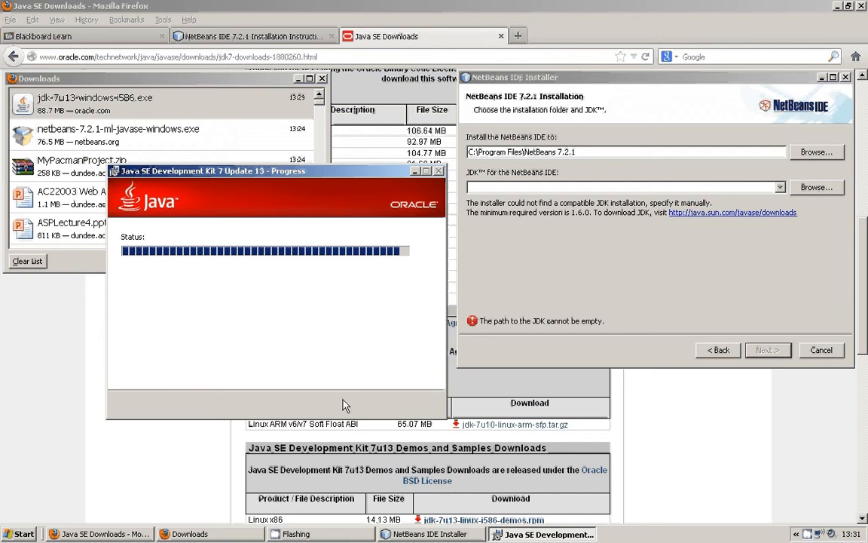
Switch to My Computer and open the installation folder C:\Program Files\Java\jdk1.7.0_13.
{"action": "left_click", "coordinate": [8, 534]}
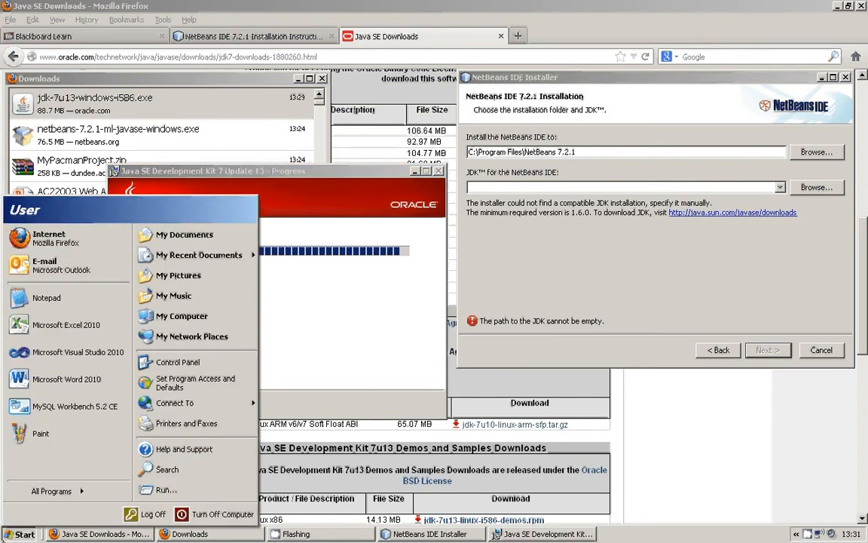
{"action": "left_click", "coordinate": [181, 317]}
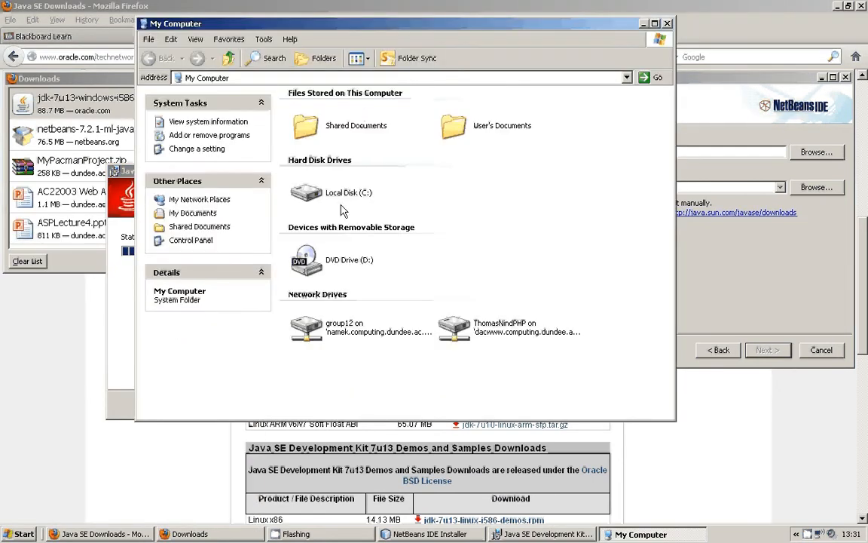
{"action": "double_click", "coordinate": [341, 198]}
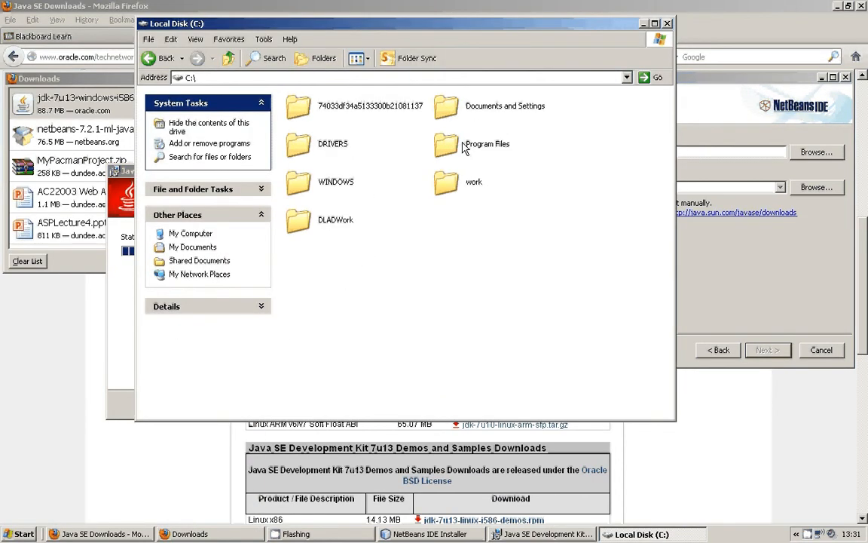
{"action": "double_click", "coordinate": [473, 150]}
{"action": "key", "text": "j"}
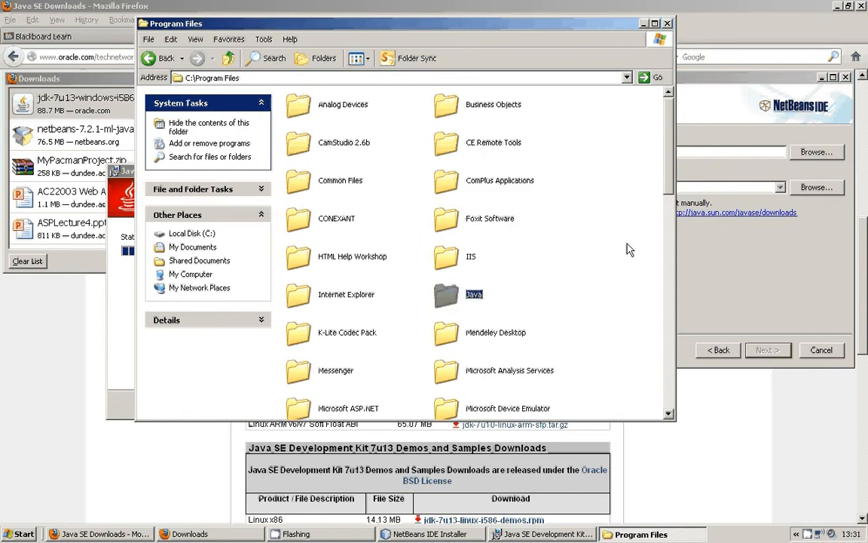
{"action": "key", "text": "Return"}
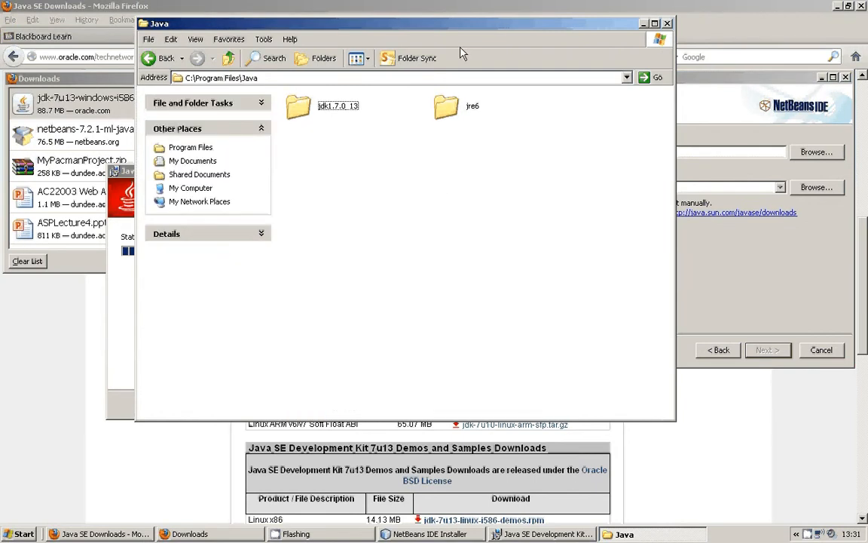
{"action": "left_click_drag", "start_coordinate": [463, 30], "coordinate": [633, 309]}
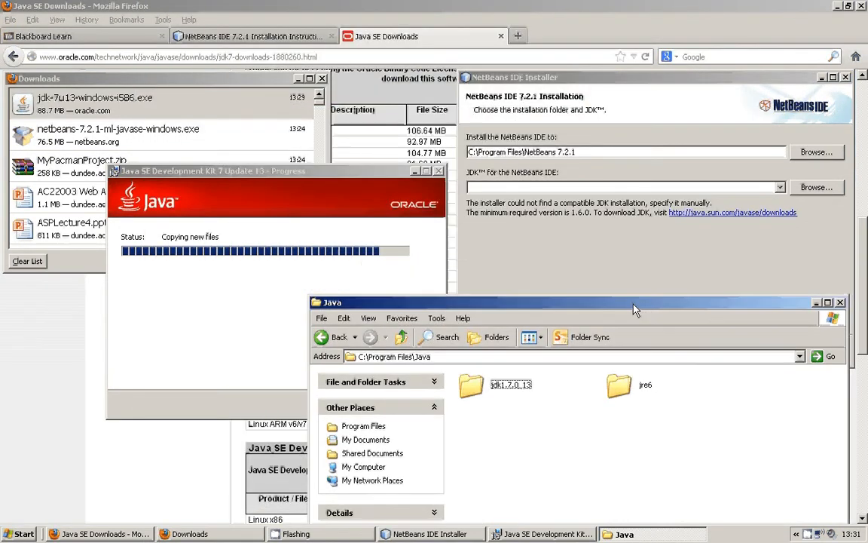
{"action": "key", "text": "j"}
{"action": "key", "text": "Return"}
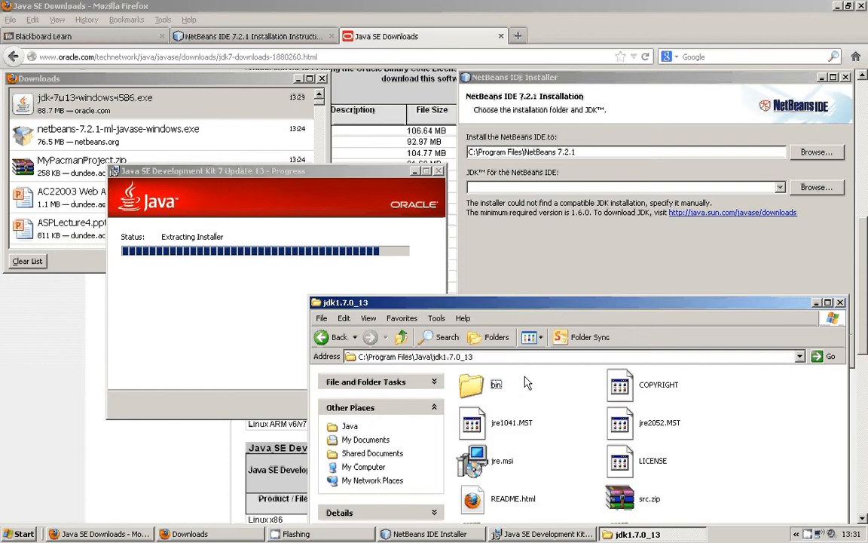
Arrange the jdk1.7.0_13 folder window beside the JDK installer and examine the folder's contents alongside the installation progress.
{"action": "left_click_drag", "start_coordinate": [735, 313], "coordinate": [742, 195]}
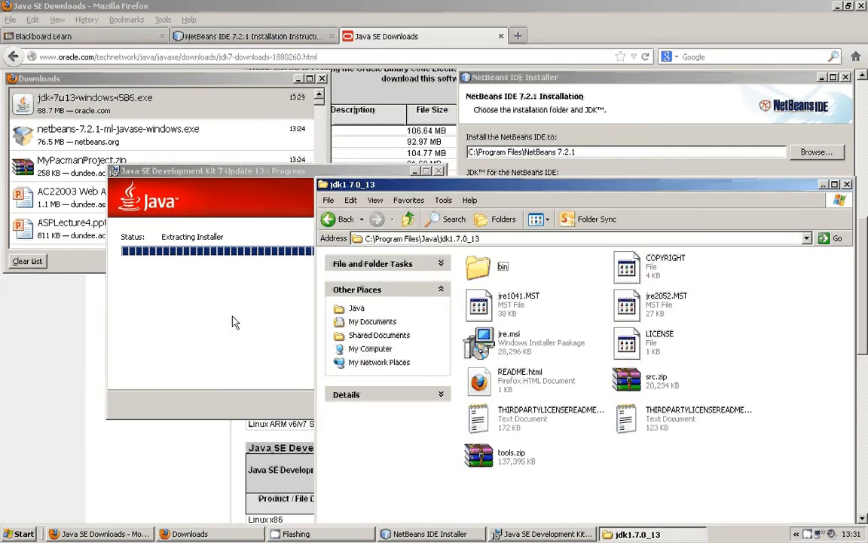
{"action": "left_click", "coordinate": [241, 294]}
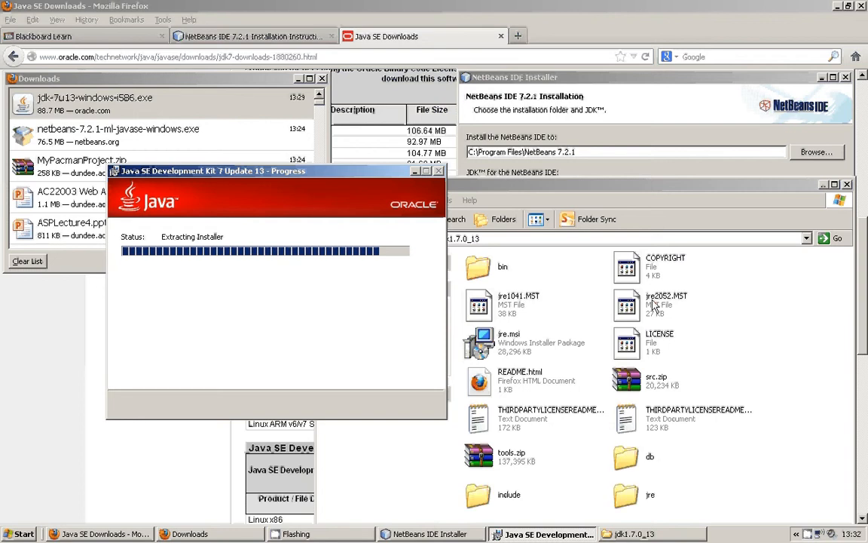
{"action": "left_click_drag", "start_coordinate": [701, 190], "coordinate": [704, 40]}
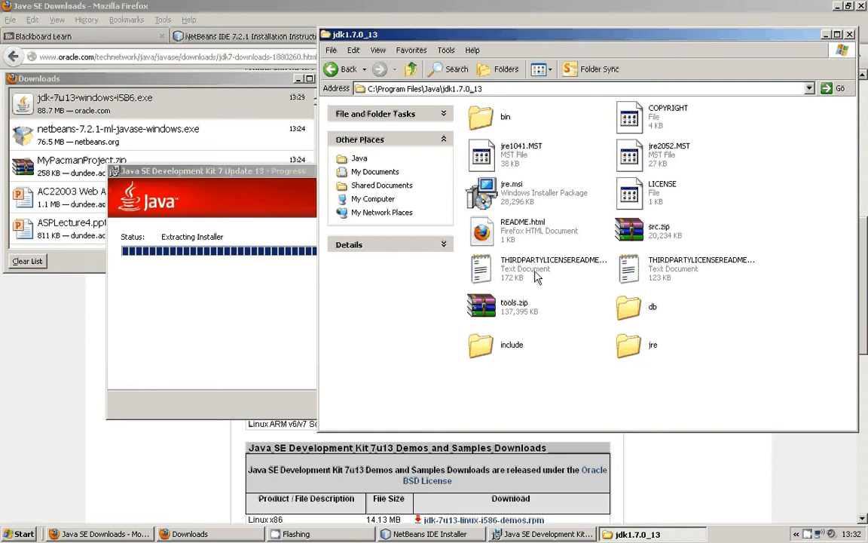
{"action": "left_click", "coordinate": [265, 295]}
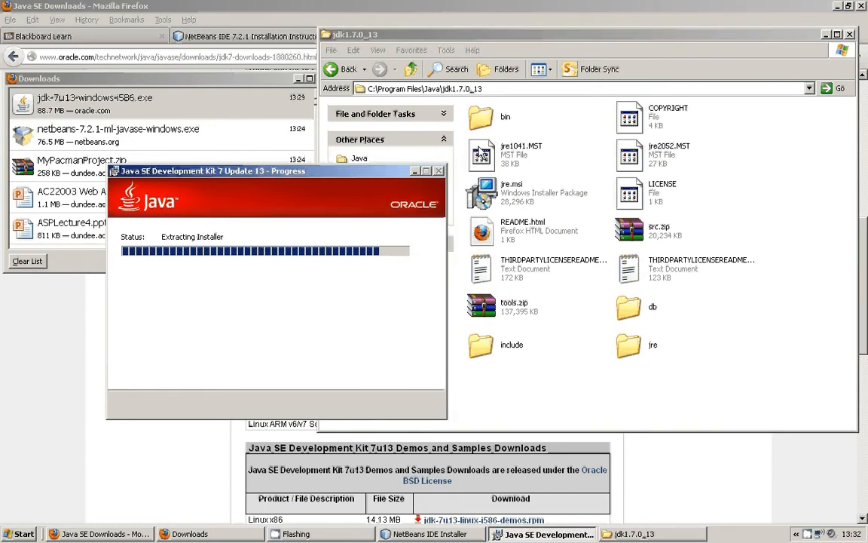
{"action": "left_click", "coordinate": [506, 122]}
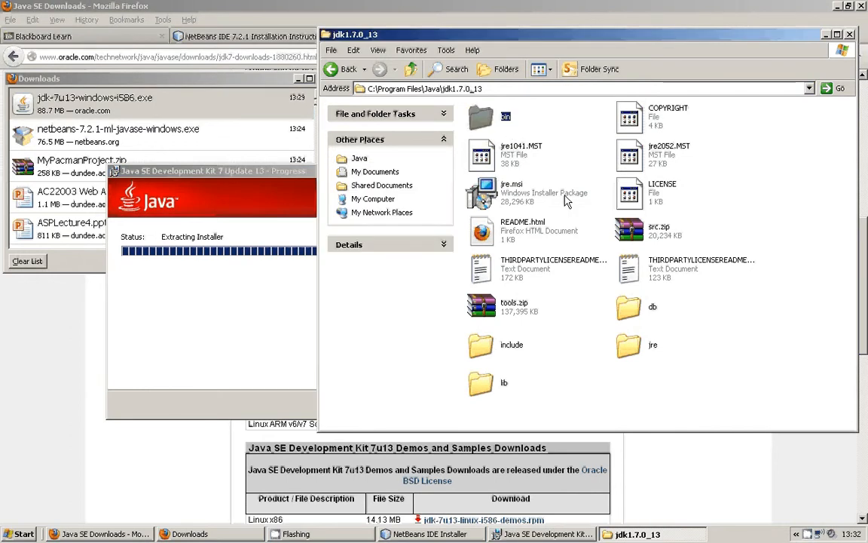
{"action": "left_click", "coordinate": [596, 148]}
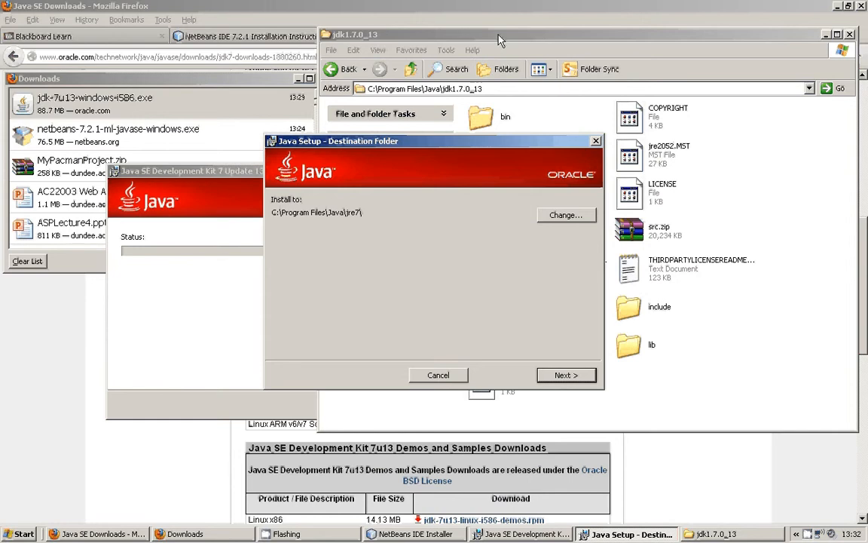
Install the Java runtime to the default folder C:\Program Files\Java\jre7\ and move the two installer progress windows apart.
{"action": "left_click", "coordinate": [498, 40]}
{"action": "left_click", "coordinate": [271, 297]}
{"action": "left_click", "coordinate": [571, 379]}
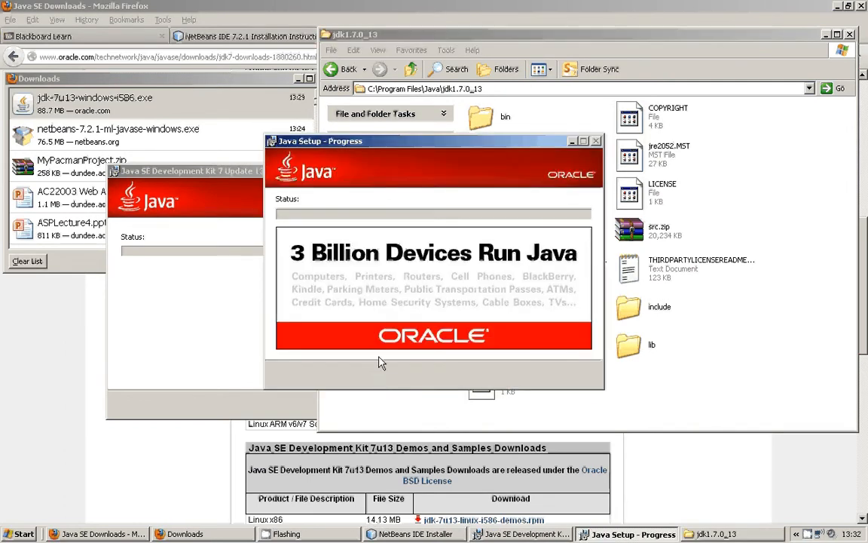
{"action": "left_click", "coordinate": [251, 336]}
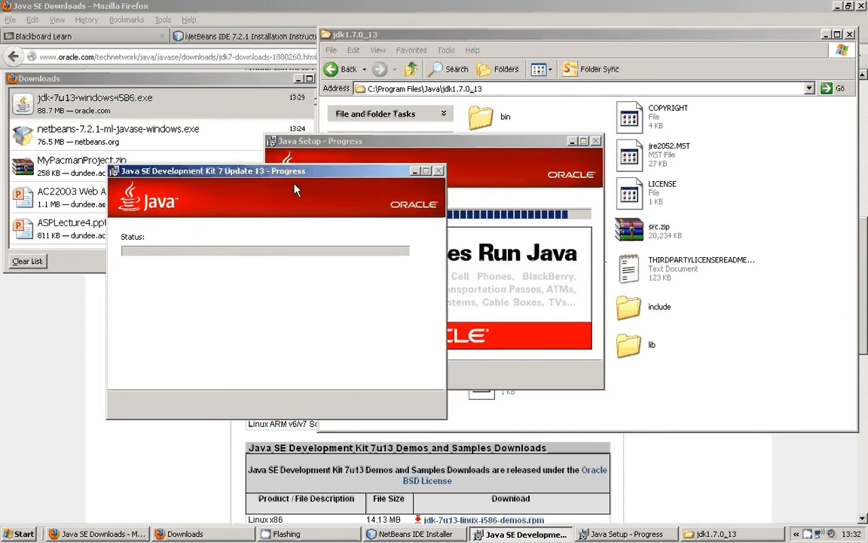
{"action": "left_click_drag", "start_coordinate": [337, 178], "coordinate": [239, 134]}
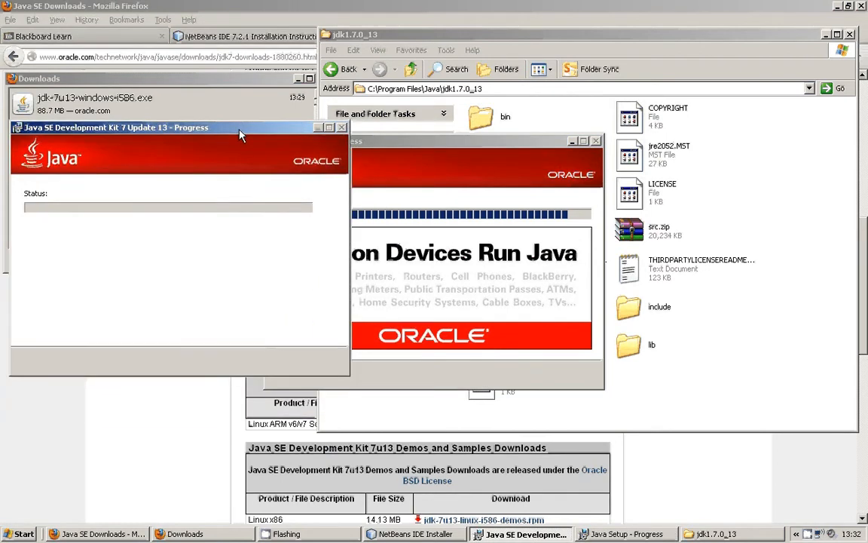
{"action": "left_click_drag", "start_coordinate": [387, 144], "coordinate": [480, 131]}
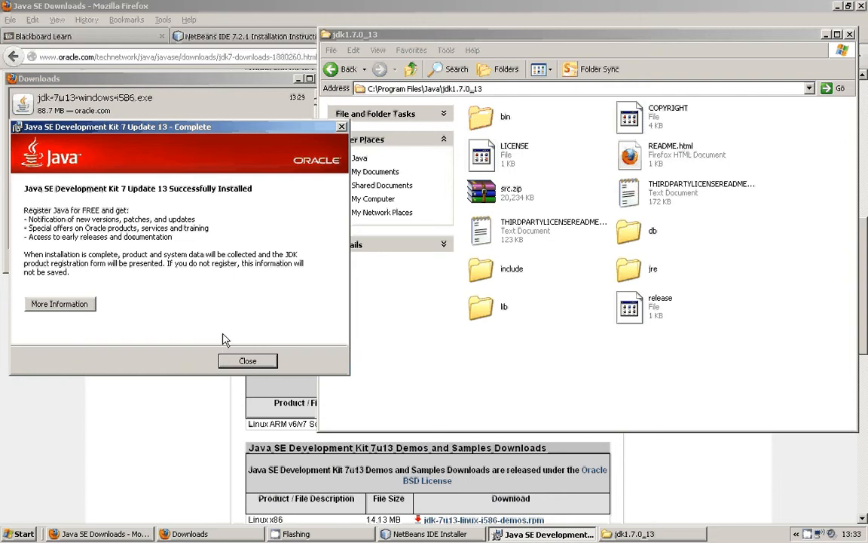
Close the JDK installer and the registration, Java download and NetBeans instructions pages, leaving the browser minimised.
{"action": "left_click", "coordinate": [248, 360]}
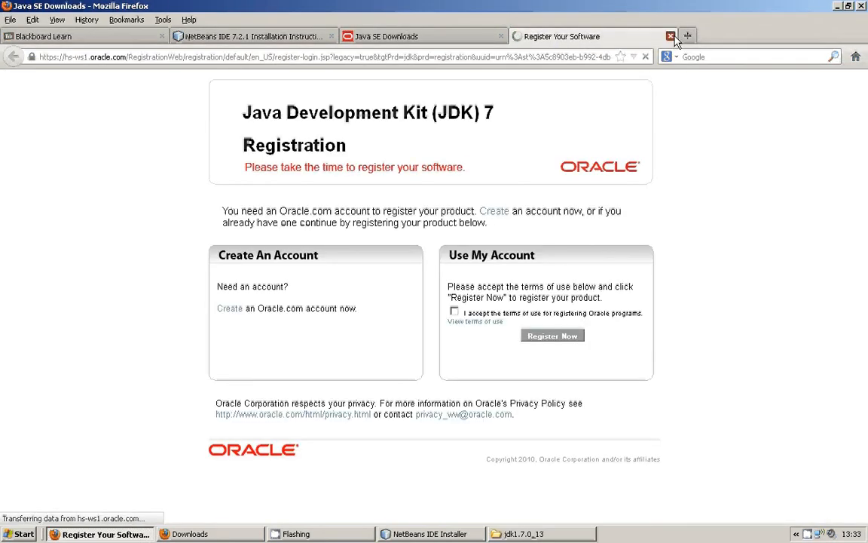
{"action": "left_click", "coordinate": [671, 36]}
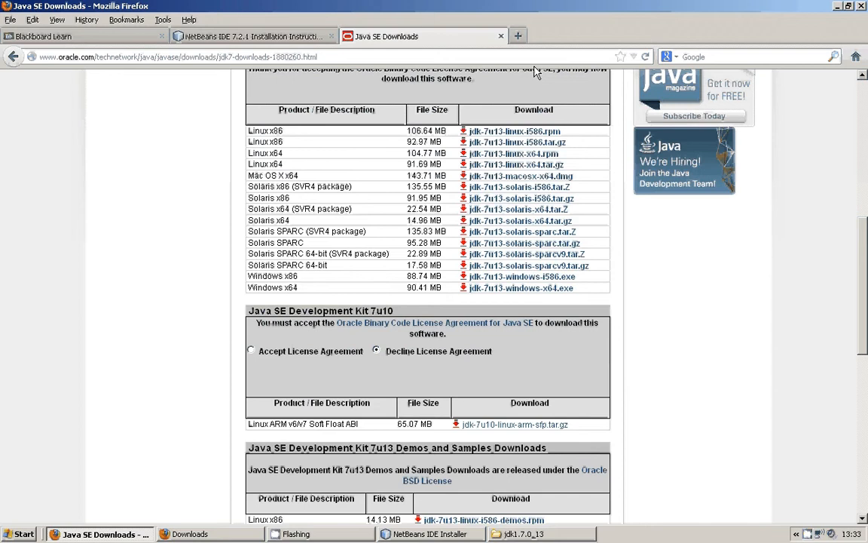
{"action": "left_click", "coordinate": [501, 36]}
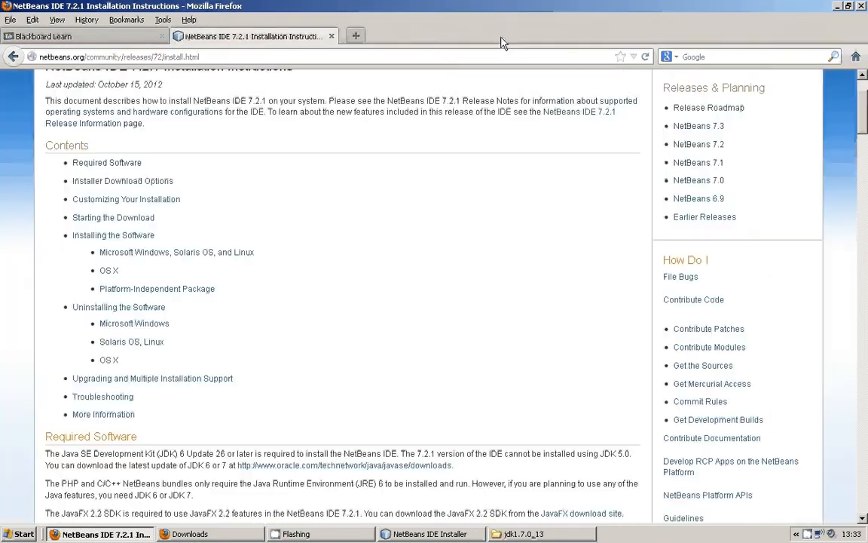
{"action": "left_click", "coordinate": [331, 36]}
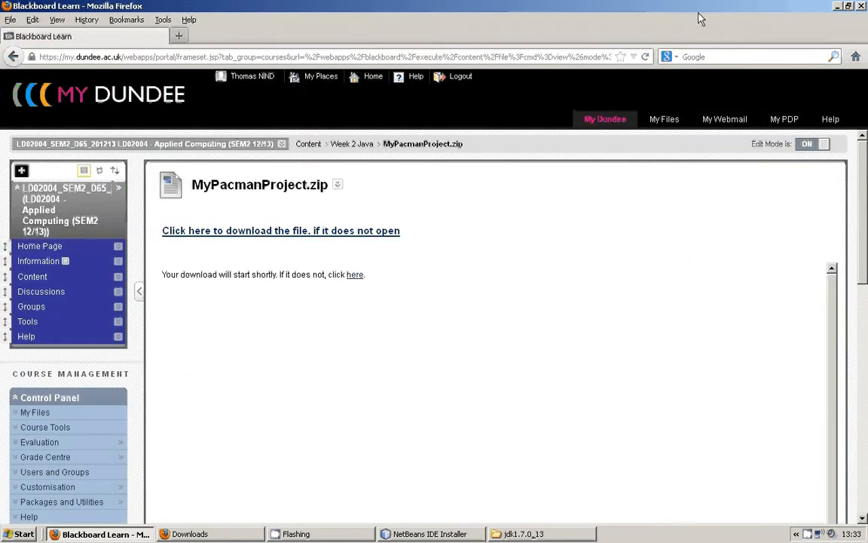
{"action": "left_click", "coordinate": [837, 5]}
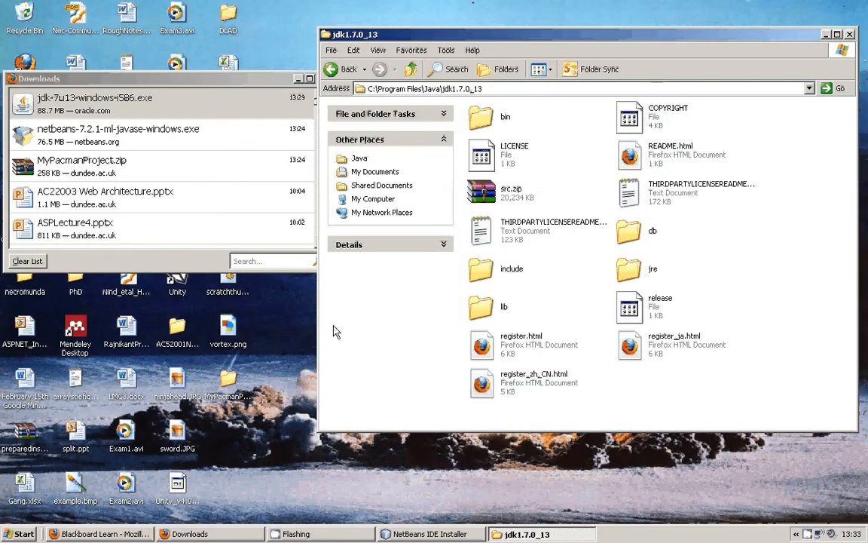
Switch to the NetBeans IDE 7.2.1 installer and try to set its JDK location to C:\Program Files\Java.
{"action": "left_click", "coordinate": [405, 535]}
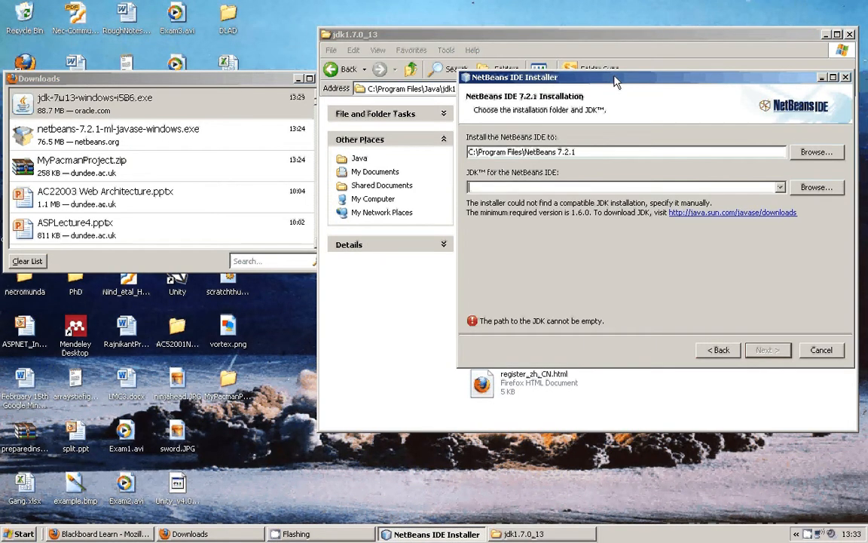
{"action": "left_click_drag", "start_coordinate": [616, 82], "coordinate": [176, 60]}
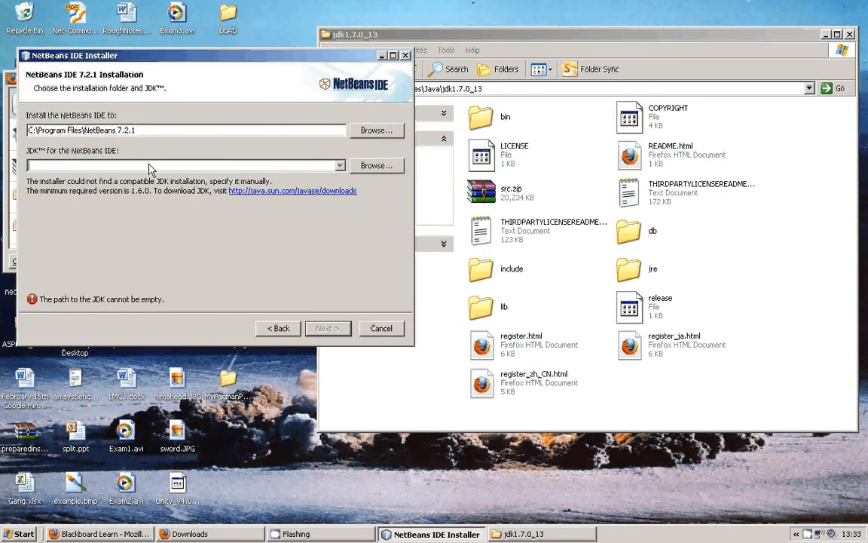
{"action": "left_click", "coordinate": [377, 167]}
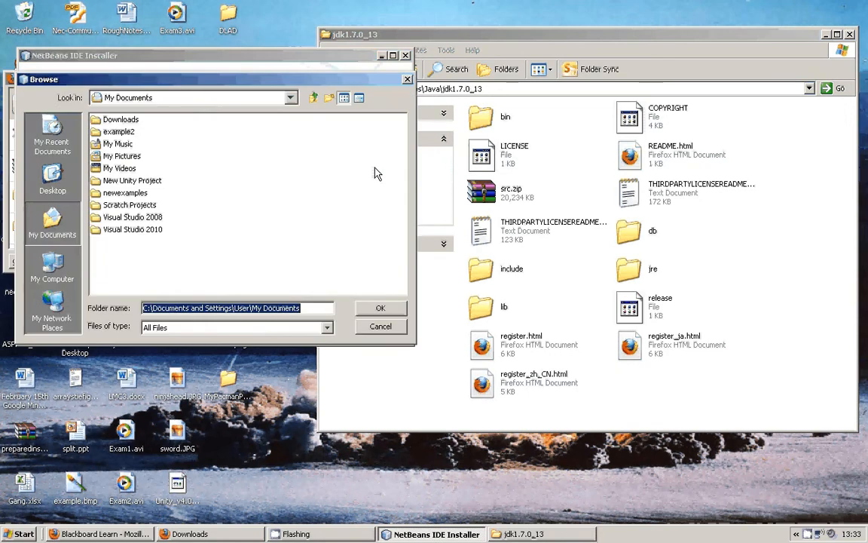
{"action": "left_click", "coordinate": [197, 101]}
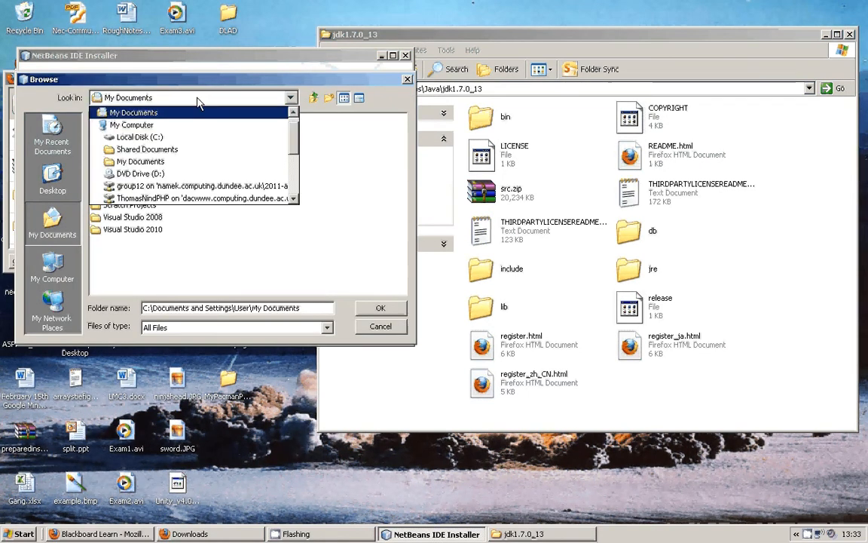
{"action": "left_click", "coordinate": [140, 137]}
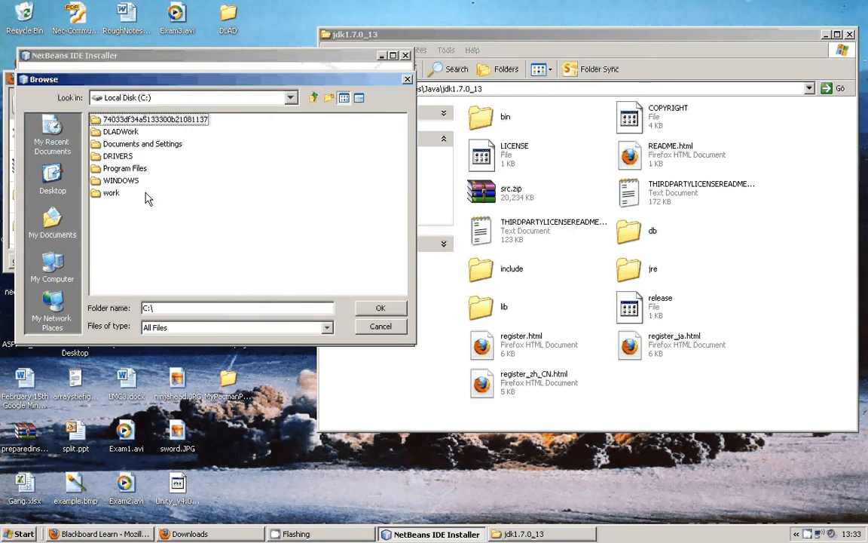
{"action": "double_click", "coordinate": [125, 168]}
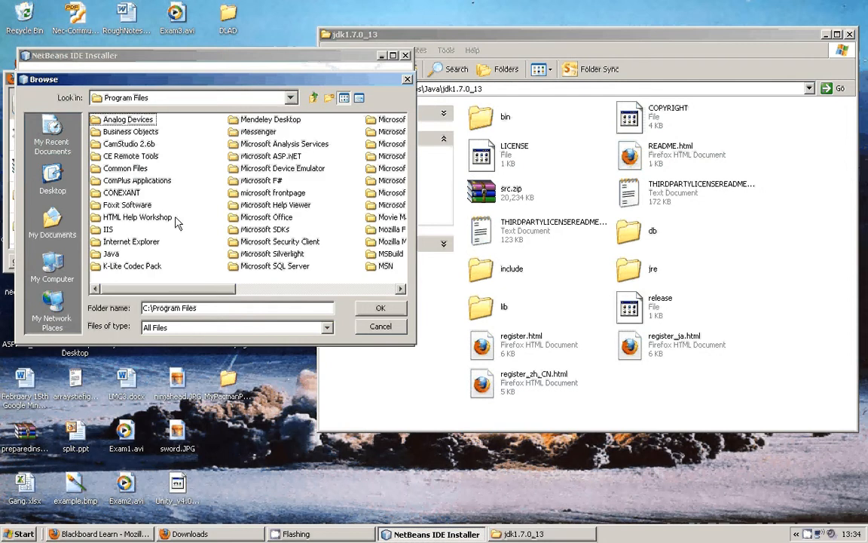
{"action": "key", "text": "j"}
{"action": "key", "text": "Return"}
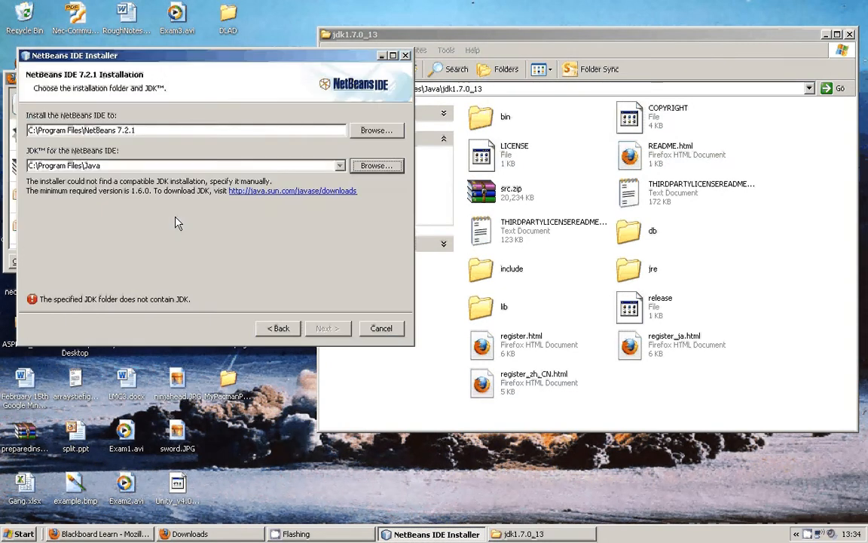
Set the JDK location for the NetBeans IDE to C:\Program Files\Java\jdk1.7.0_13.
{"action": "key", "text": "Return"}
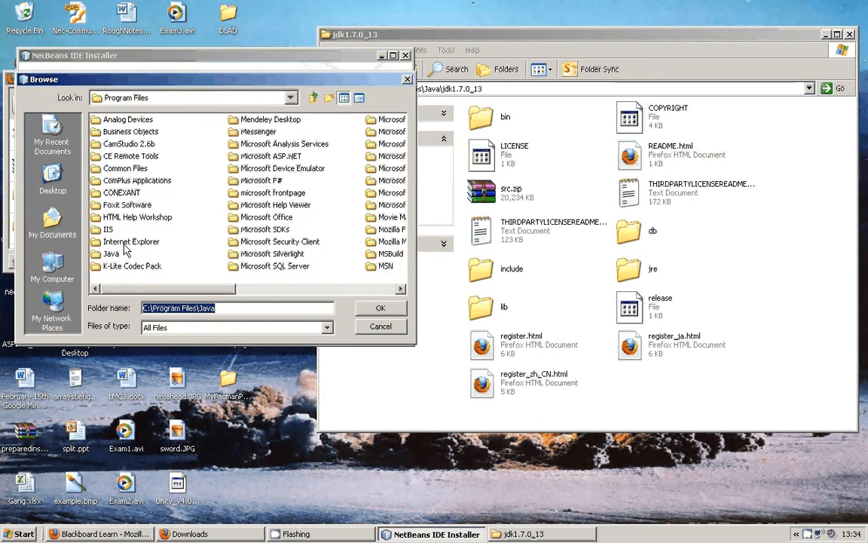
{"action": "left_click", "coordinate": [202, 202]}
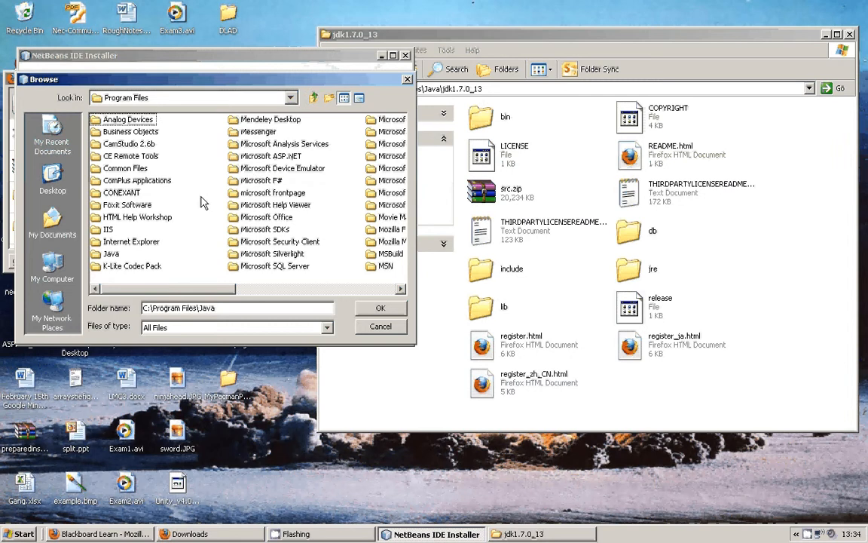
{"action": "key", "text": "j"}
{"action": "double_click", "coordinate": [113, 255]}
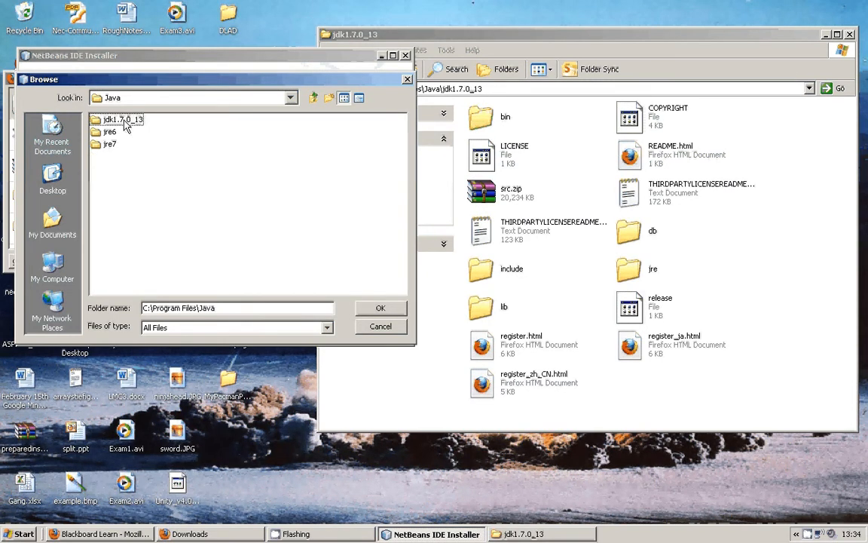
{"action": "double_click", "coordinate": [124, 120]}
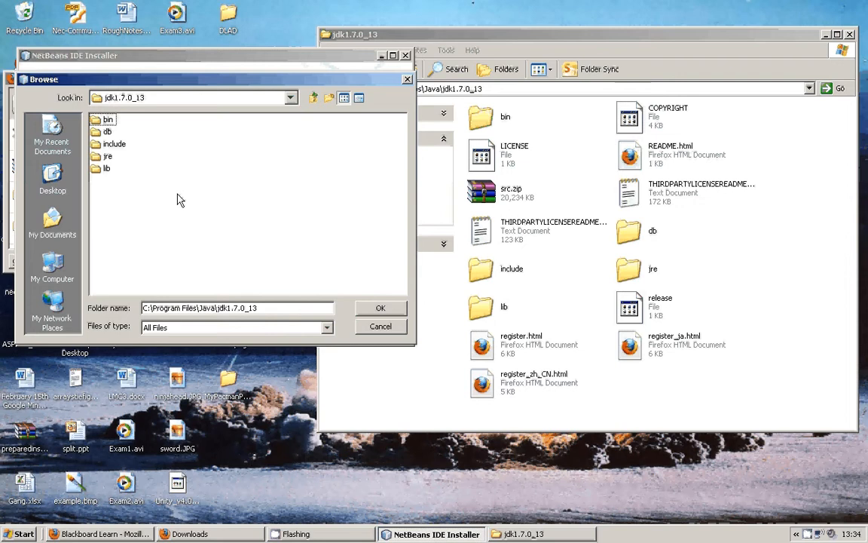
{"action": "left_click", "coordinate": [382, 310]}
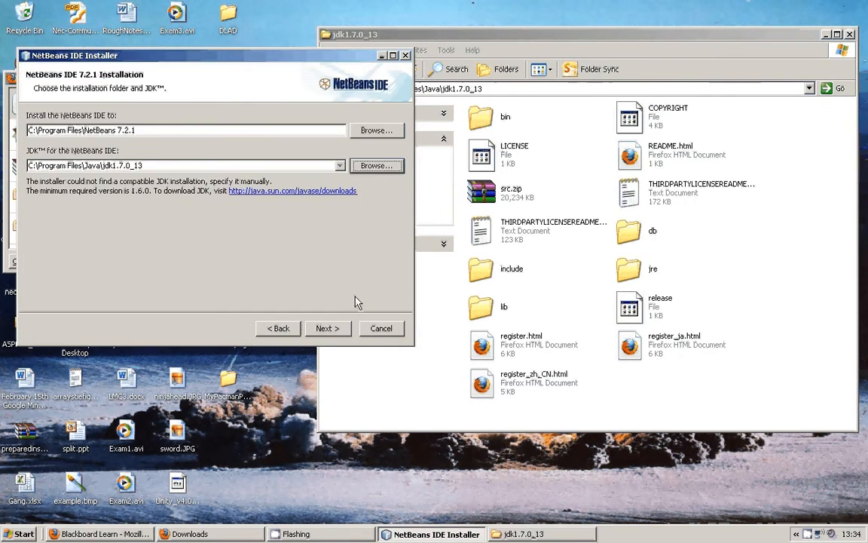
Try the bin and lib subfolders of jdk1.7.0_13 as the JDK location for the NetBeans IDE.
{"action": "left_click", "coordinate": [376, 166]}
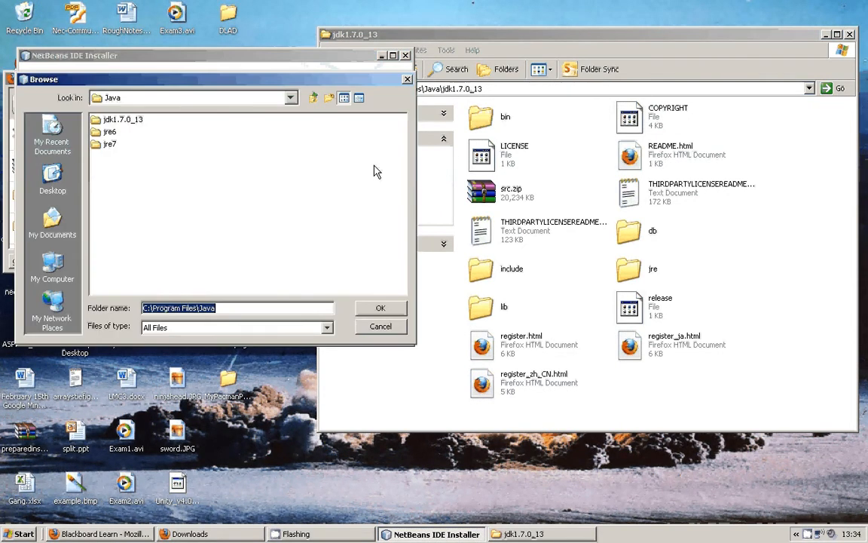
{"action": "double_click", "coordinate": [135, 121]}
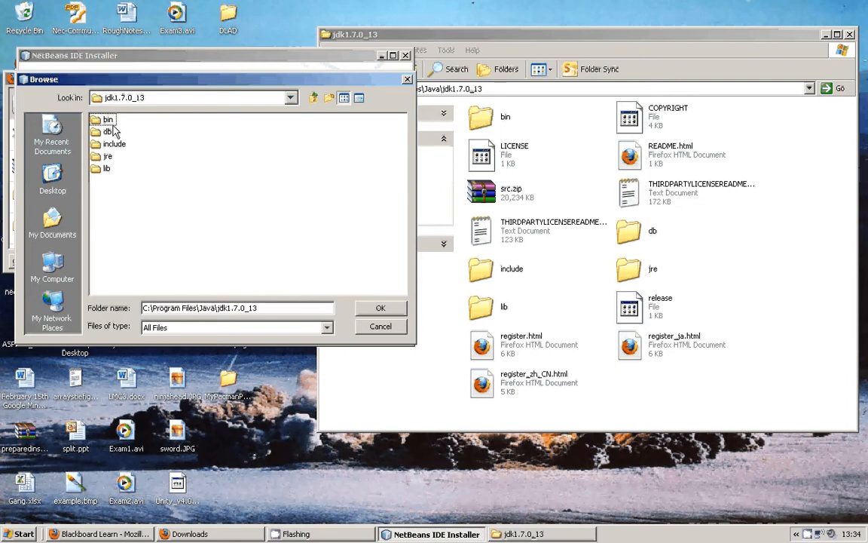
{"action": "double_click", "coordinate": [107, 120]}
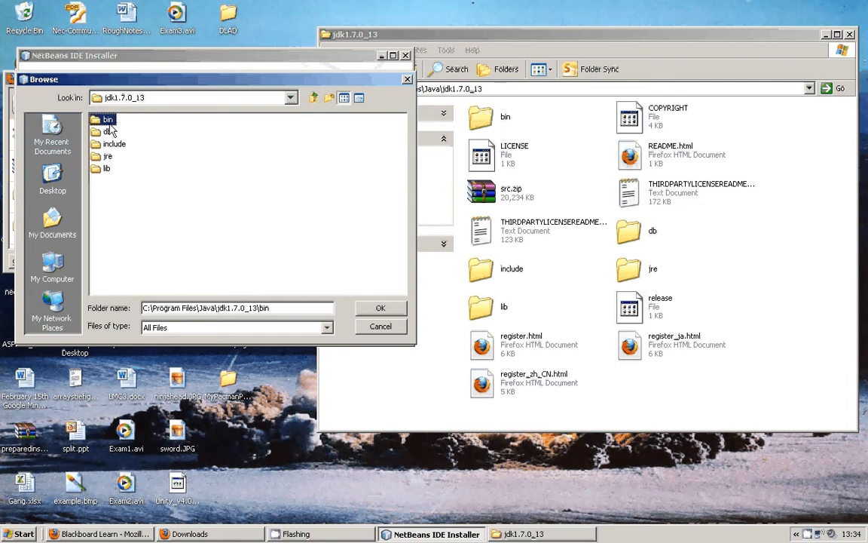
{"action": "left_click", "coordinate": [379, 309]}
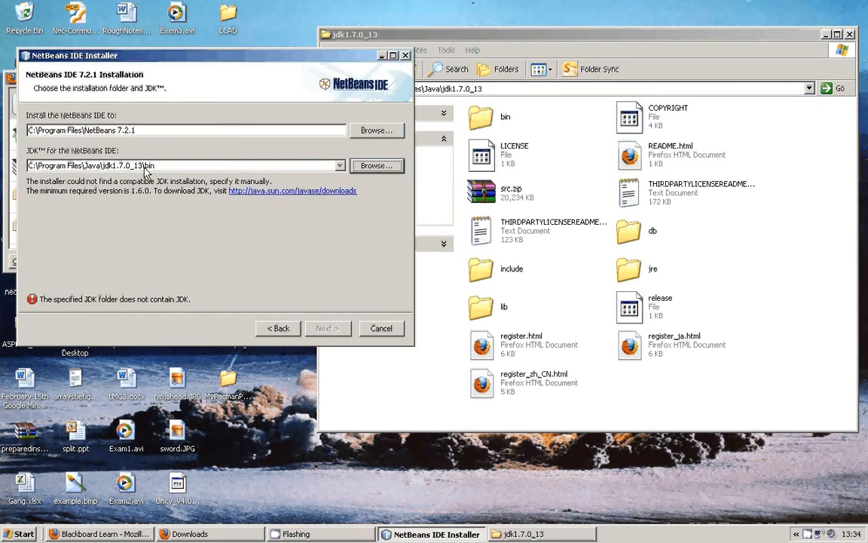
{"action": "left_click", "coordinate": [376, 165]}
{"action": "left_click", "coordinate": [119, 170]}
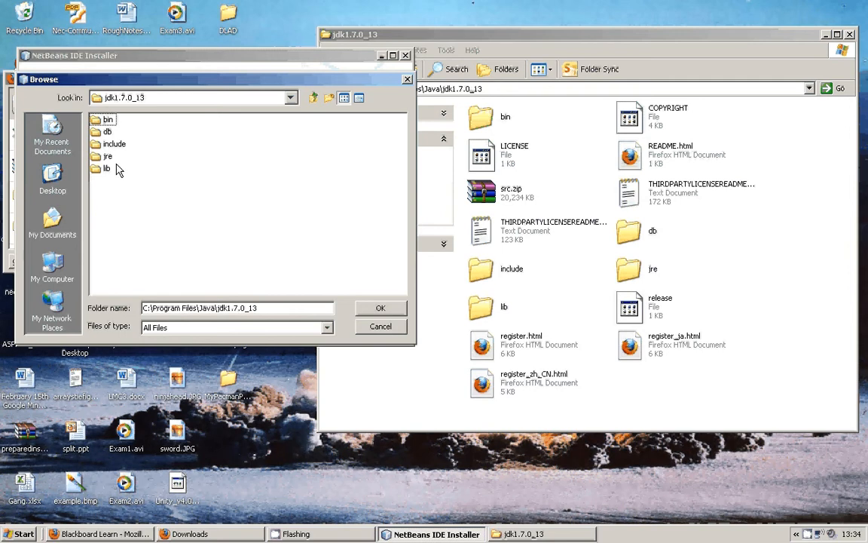
{"action": "double_click", "coordinate": [107, 168]}
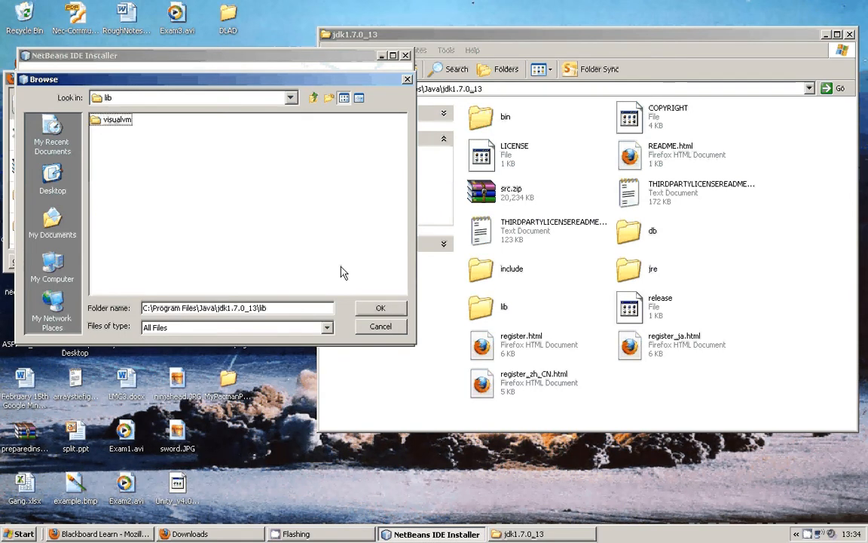
{"action": "left_click", "coordinate": [380, 307]}
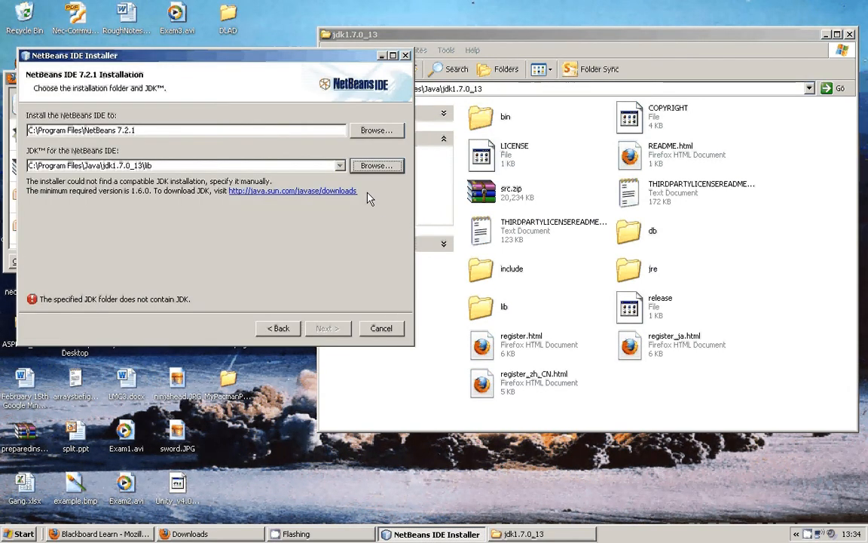
Set the JDK location to C:\Program Files\Java\jdk1.7.0_13 and start installing NetBeans IDE to C:\Program Files\NetBeans 7.2.1.
{"action": "left_click", "coordinate": [371, 165]}
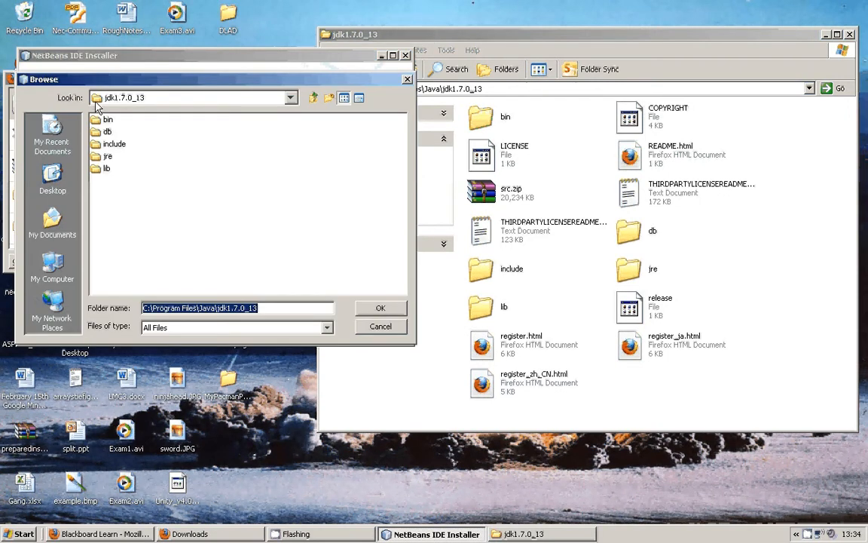
{"action": "left_click", "coordinate": [313, 97]}
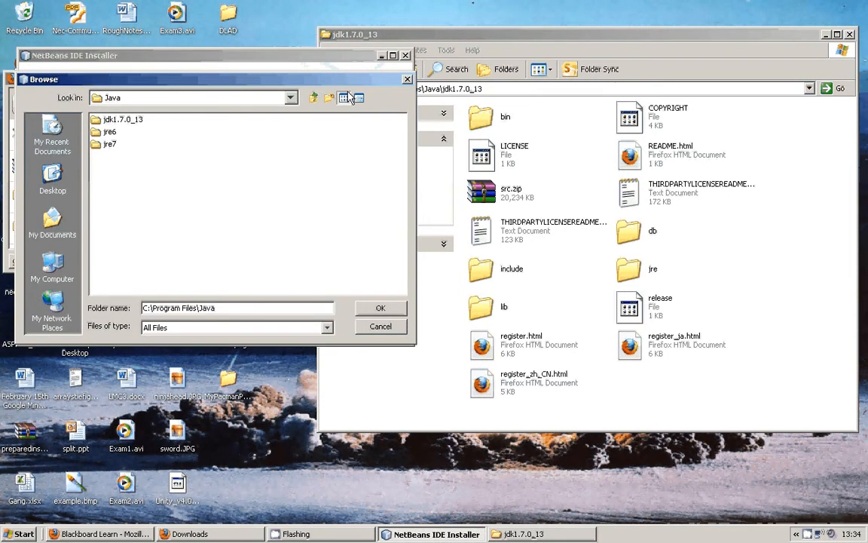
{"action": "left_click", "coordinate": [139, 121]}
{"action": "double_click", "coordinate": [120, 120]}
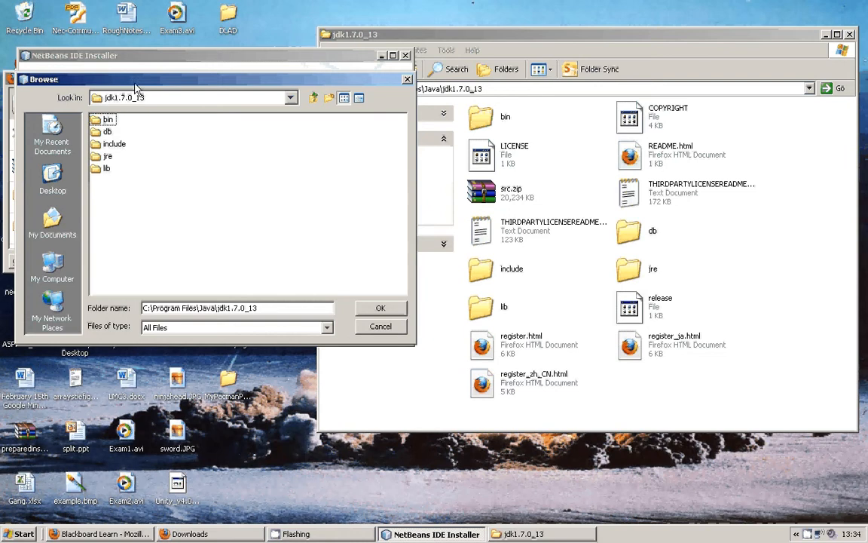
{"action": "left_click", "coordinate": [380, 308]}
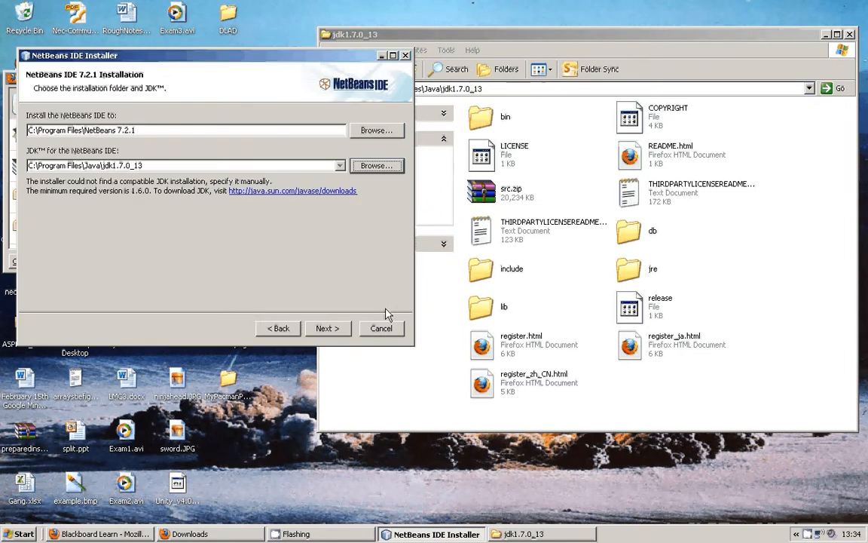
{"action": "left_click", "coordinate": [329, 328]}
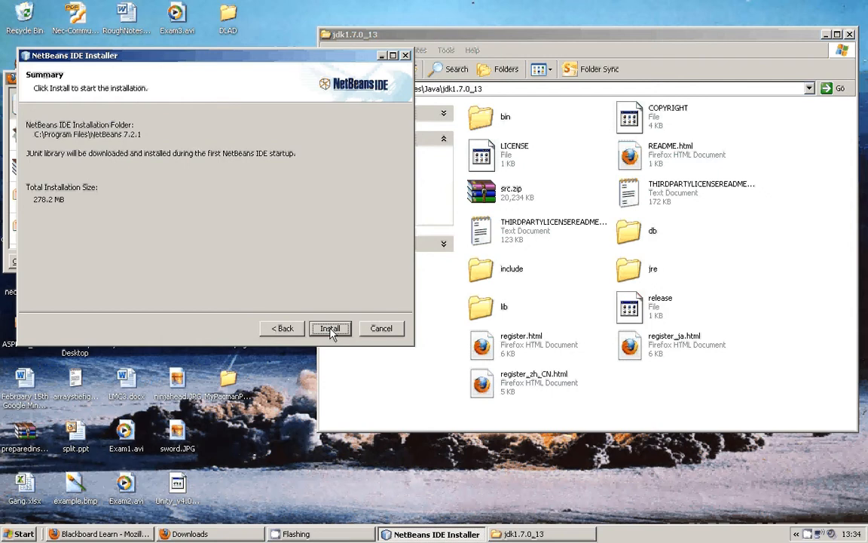
{"action": "left_click", "coordinate": [330, 329]}
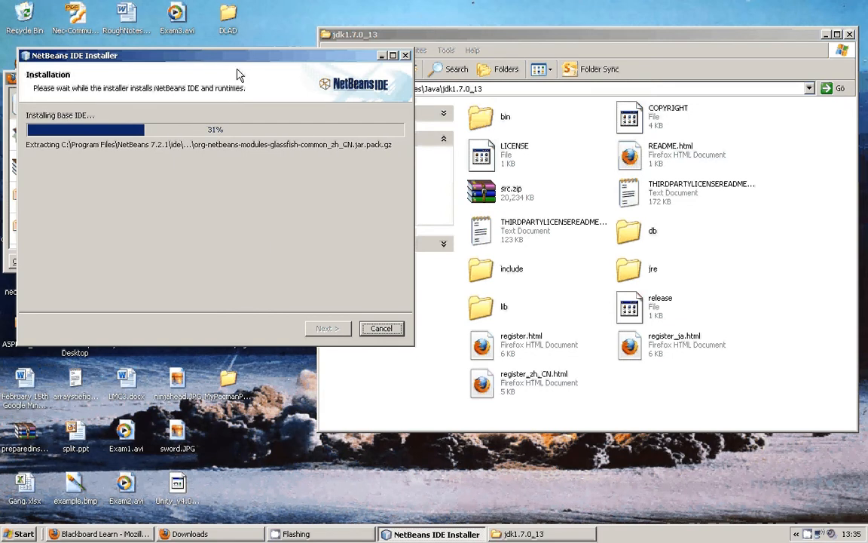
Move the NetBeans IDE Installer window off the Downloads window and close Downloads.
{"action": "left_click_drag", "start_coordinate": [278, 58], "coordinate": [440, 181]}
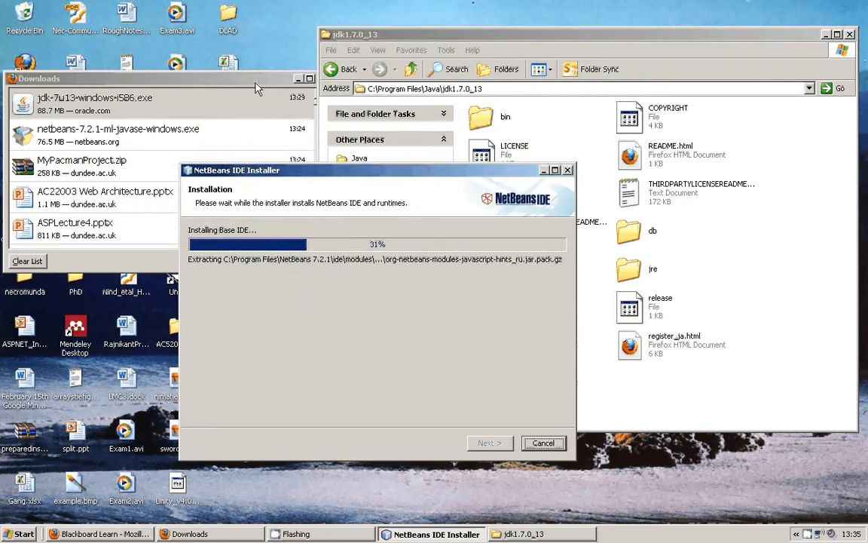
{"action": "left_click", "coordinate": [257, 83]}
{"action": "left_click", "coordinate": [321, 79]}
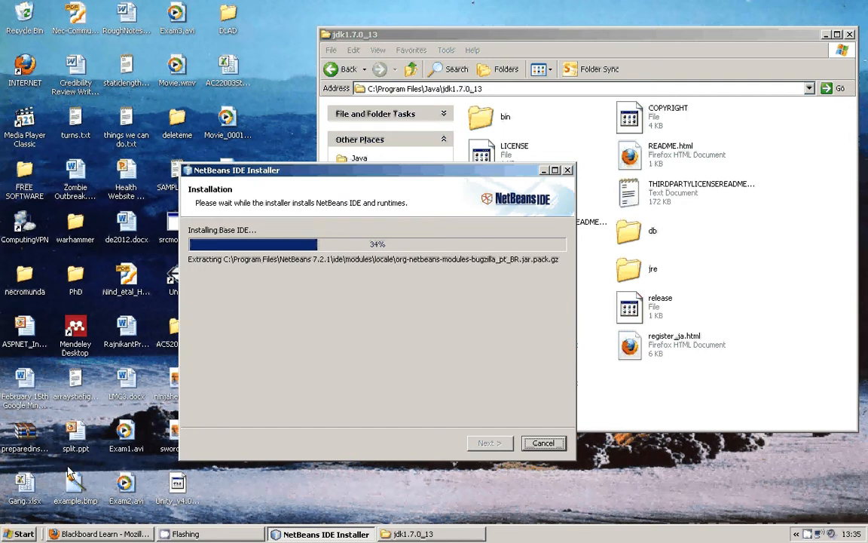
Launch Paint by running mspaint.
{"action": "left_click", "coordinate": [21, 534]}
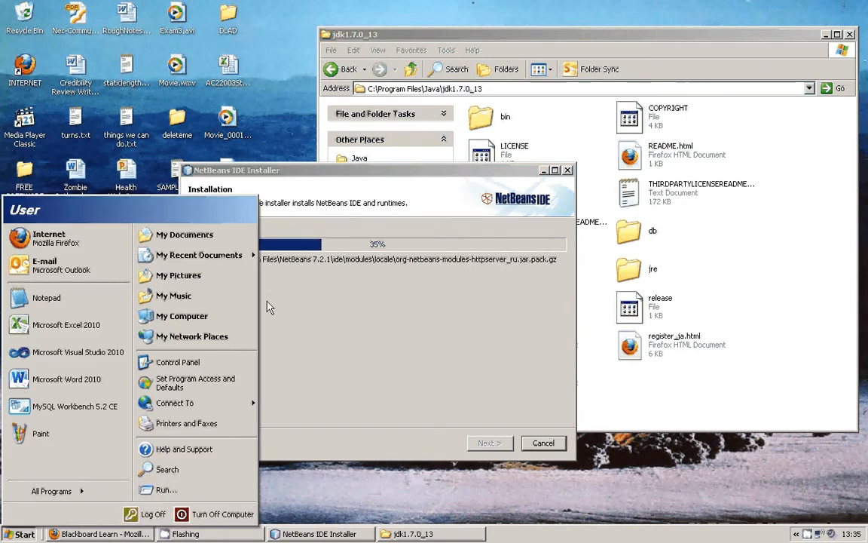
{"action": "left_click", "coordinate": [167, 489]}
{"action": "type", "text": "mspaint"}
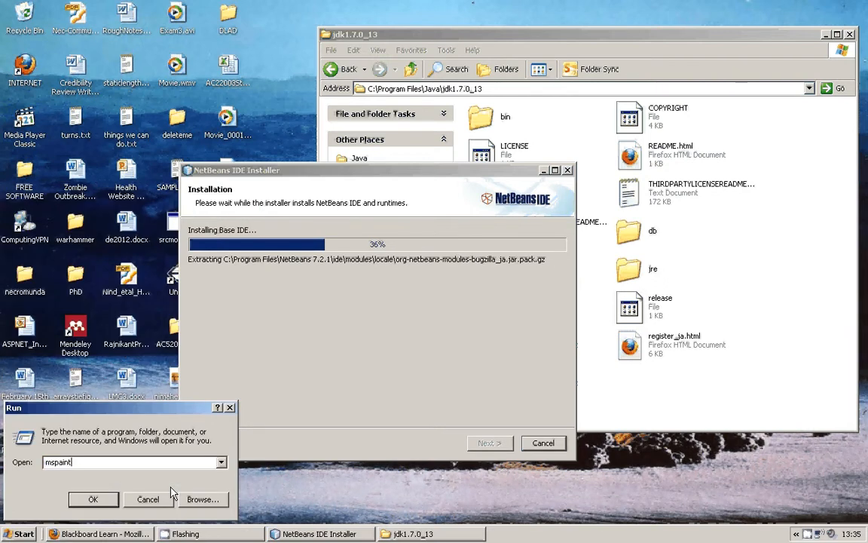
{"action": "key", "text": "Return"}
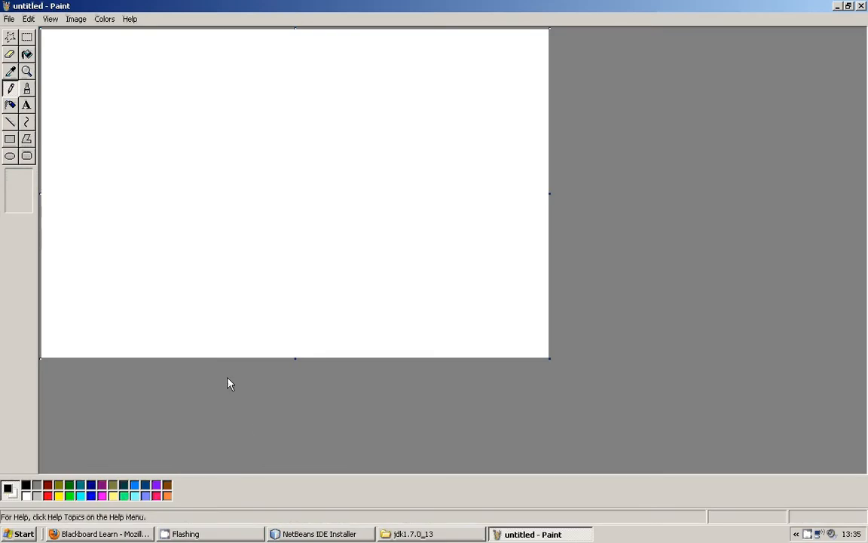
Undo the test pencil strokes in Paint, then paste a capture of the Paint window and shift it on the canvas.
{"action": "left_click_drag", "start_coordinate": [287, 92], "coordinate": [264, 157]}
{"action": "mouse_move", "coordinate": [215, 181]}
{"action": "left_mouse_down"}
{"action": "mouse_move", "coordinate": [155, 265]}
{"action": "mouse_move", "coordinate": [228, 306]}
{"action": "mouse_move", "coordinate": [242, 273]}
{"action": "left_mouse_up"}
{"action": "key", "text": "ctrl+z"}
{"action": "key", "text": "ctrl+v"}
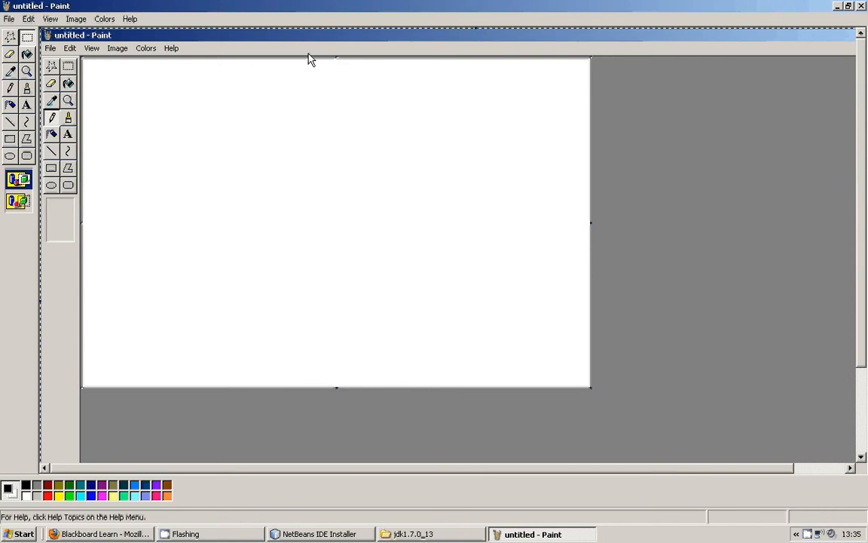
{"action": "left_click_drag", "start_coordinate": [309, 59], "coordinate": [374, 33]}
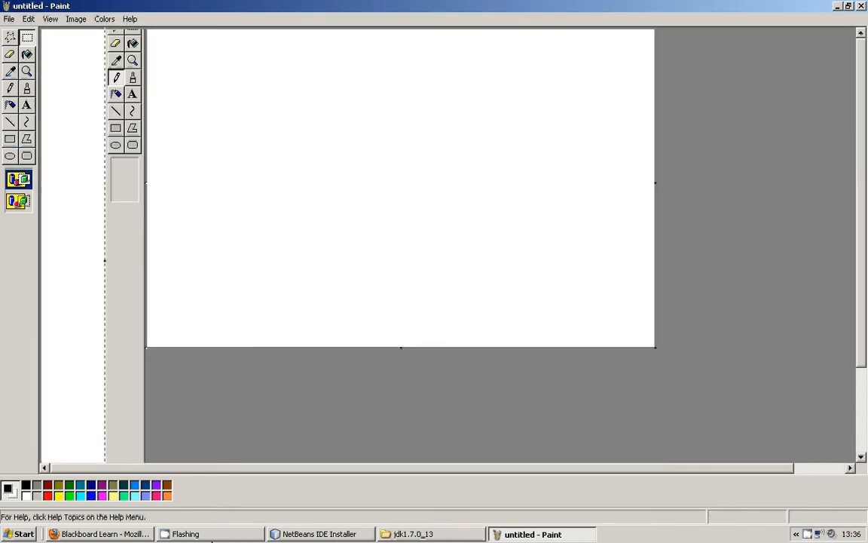
Minimise Paint, capture the desktop with the NetBeans installer in front, and paste the screenshot into the untitled Paint image.
{"action": "left_click", "coordinate": [316, 534]}
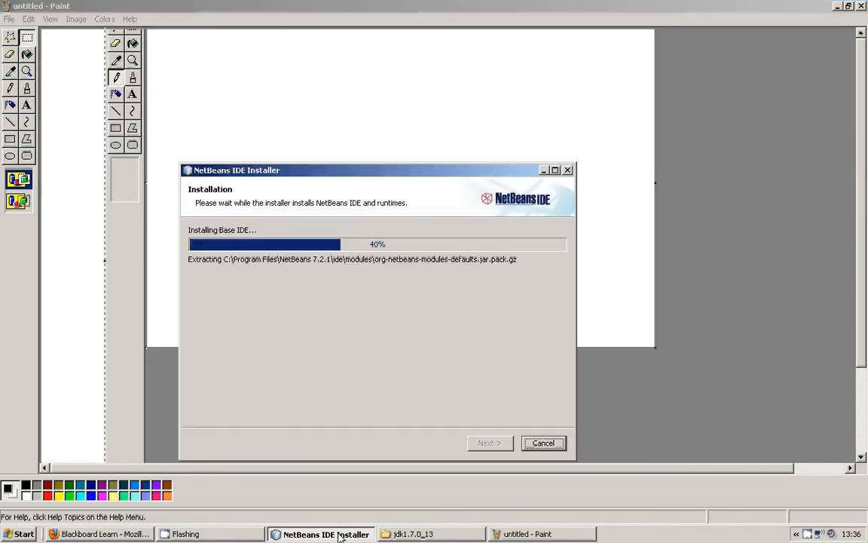
{"action": "left_click", "coordinate": [834, 5]}
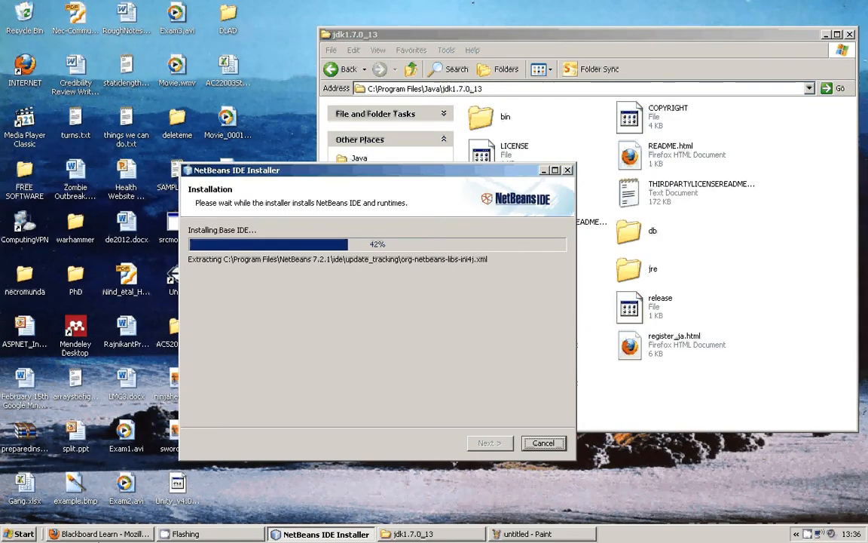
{"action": "left_click", "coordinate": [102, 533]}
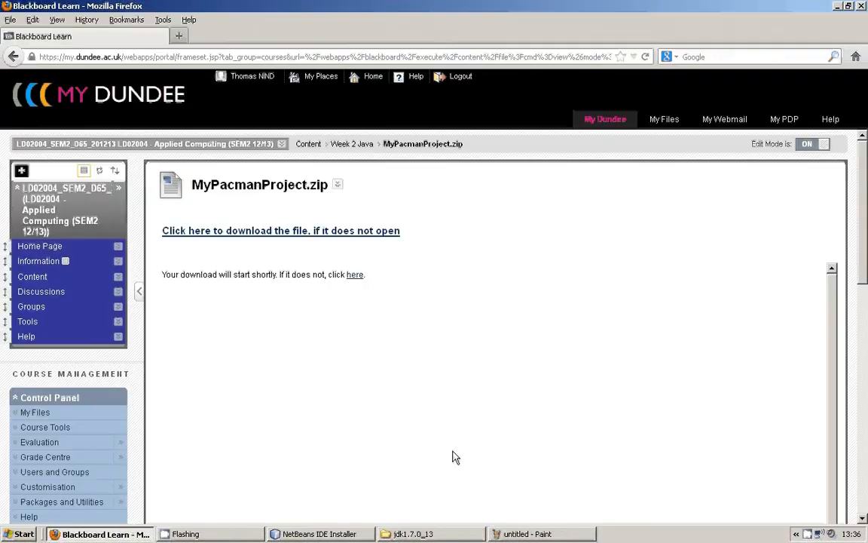
{"action": "left_click", "coordinate": [521, 534]}
{"action": "key", "text": "ctrl+v"}
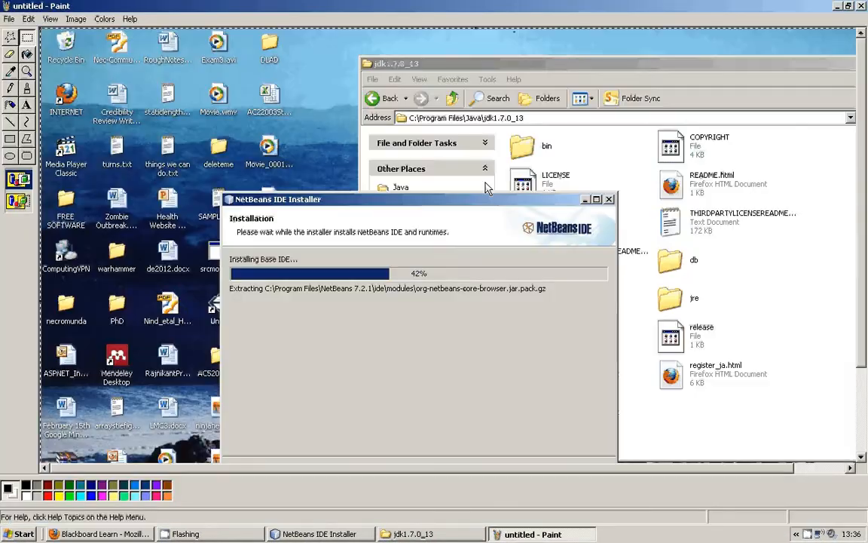
Look over the pasted desktop screenshot, choose JPEG as its file type in the Save As dialog, and cancel the save.
{"action": "left_click_drag", "start_coordinate": [407, 467], "coordinate": [493, 467]}
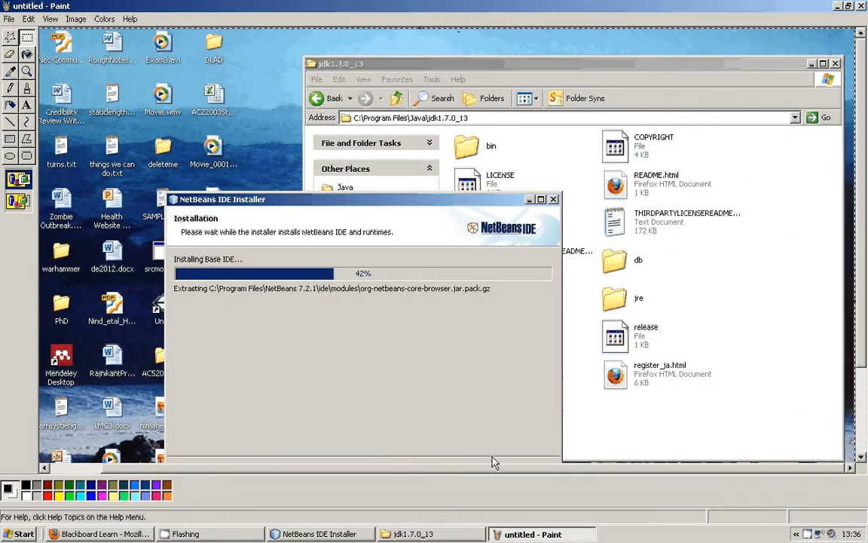
{"action": "scroll", "coordinate": [864, 279], "scroll_direction": "down", "scroll_amount": 3}
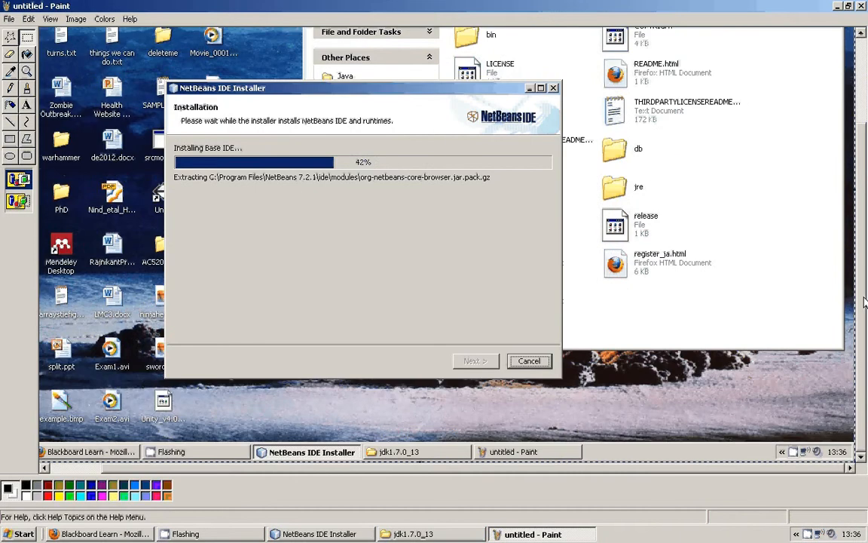
{"action": "scroll", "coordinate": [864, 300], "scroll_direction": "up", "scroll_amount": 3}
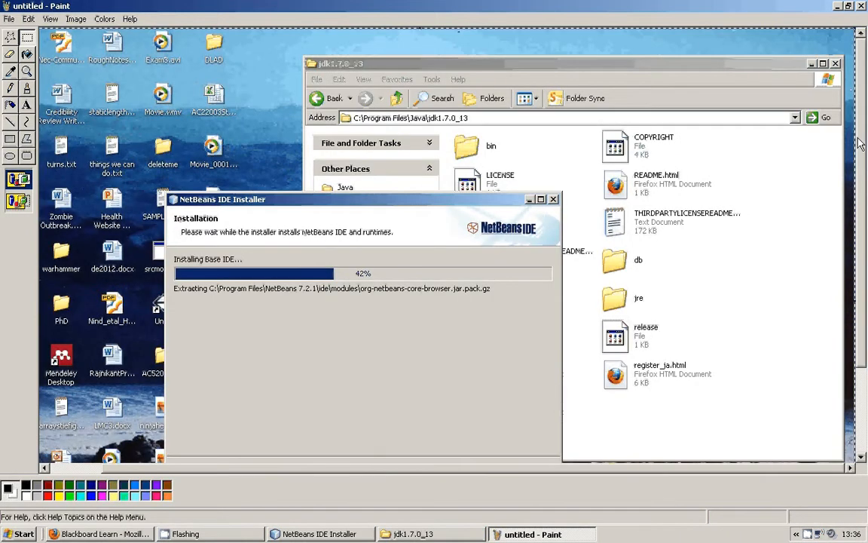
{"action": "left_click_drag", "start_coordinate": [534, 470], "coordinate": [376, 520]}
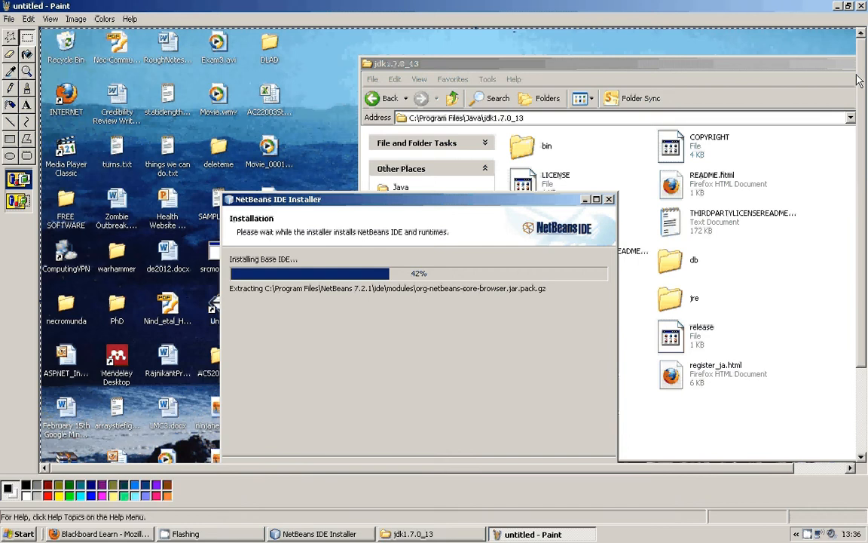
{"action": "mouse_move", "coordinate": [860, 79]}
{"action": "left_mouse_down"}
{"action": "mouse_move", "coordinate": [853, 186]}
{"action": "mouse_move", "coordinate": [858, 116]}
{"action": "left_mouse_up"}
{"action": "left_click", "coordinate": [9, 18]}
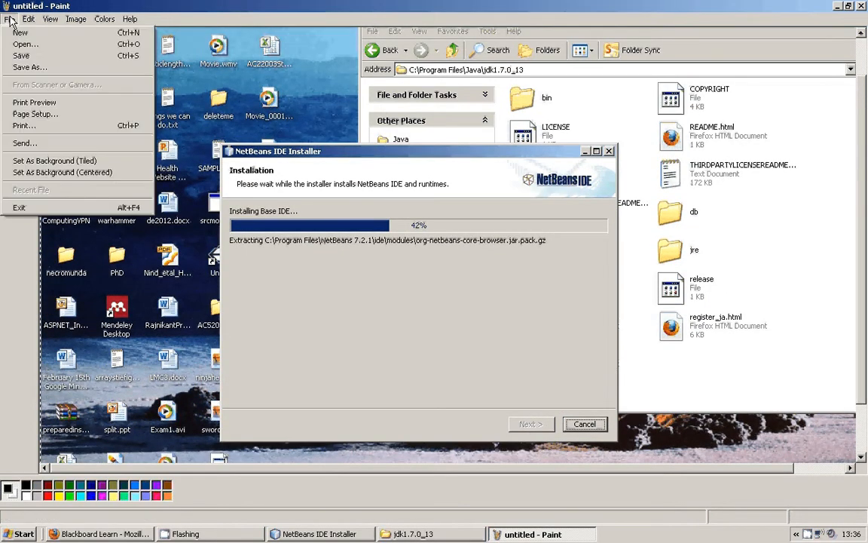
{"action": "left_click", "coordinate": [31, 67]}
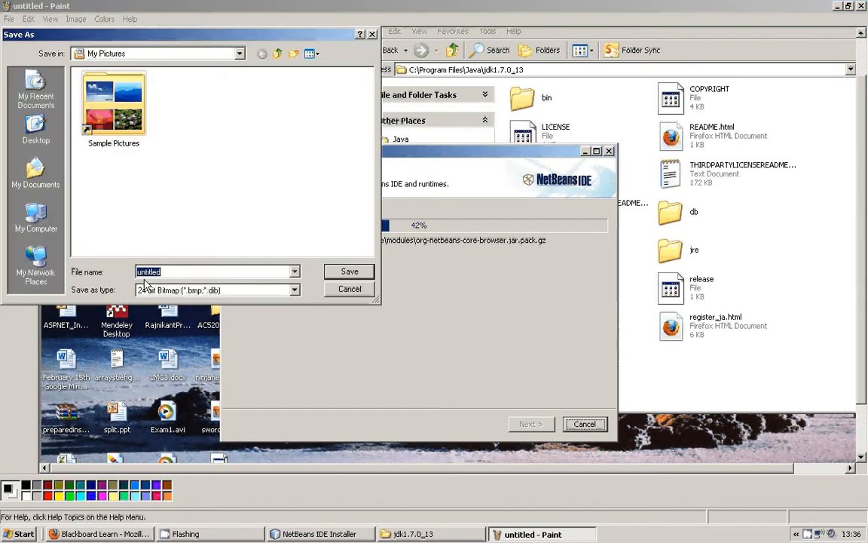
{"action": "left_click", "coordinate": [164, 288]}
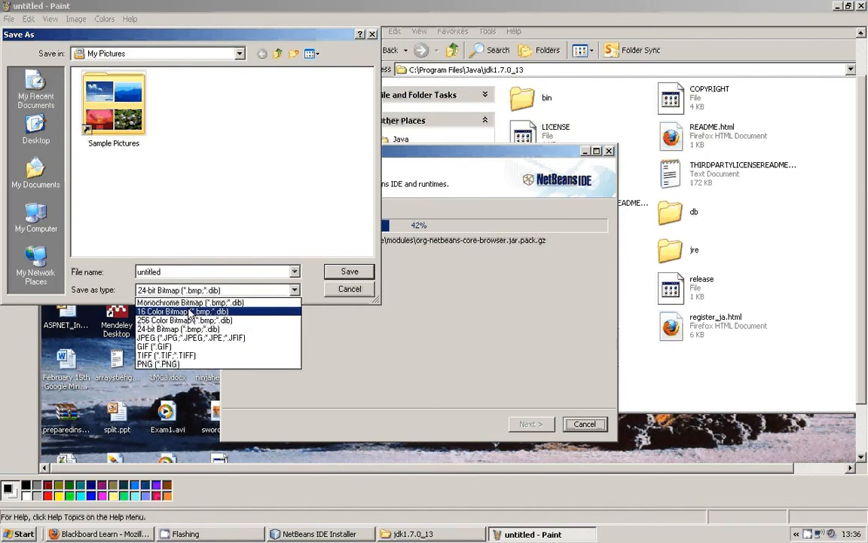
{"action": "left_click", "coordinate": [202, 337]}
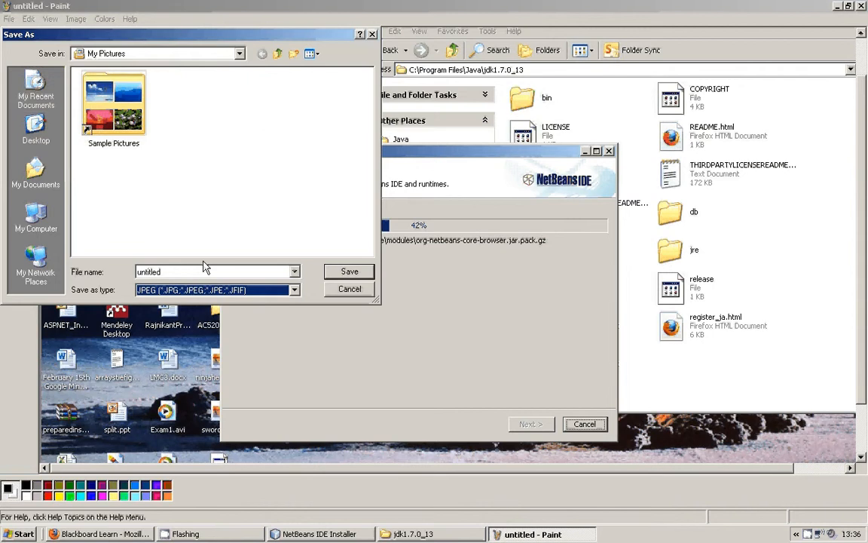
{"action": "left_click", "coordinate": [349, 288]}
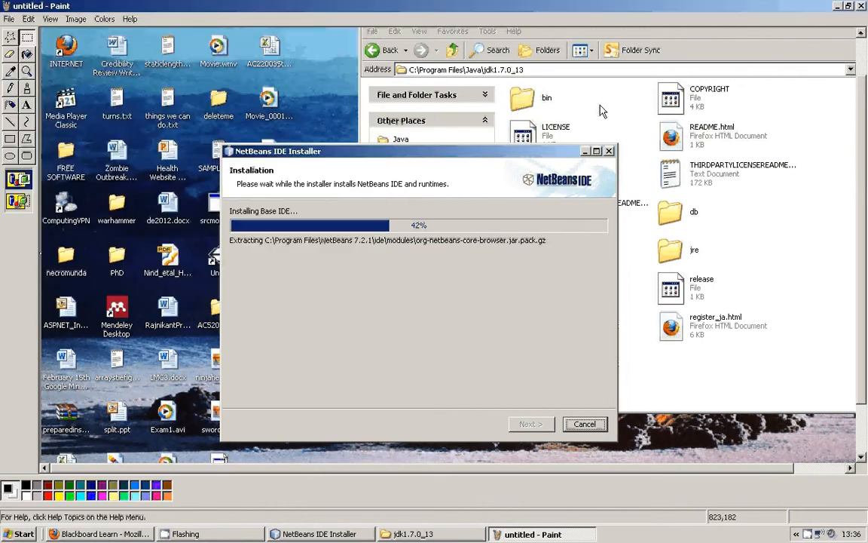
Close Paint without saving the untitled image and return to the NetBeans IDE Installer window.
{"action": "left_click", "coordinate": [862, 7]}
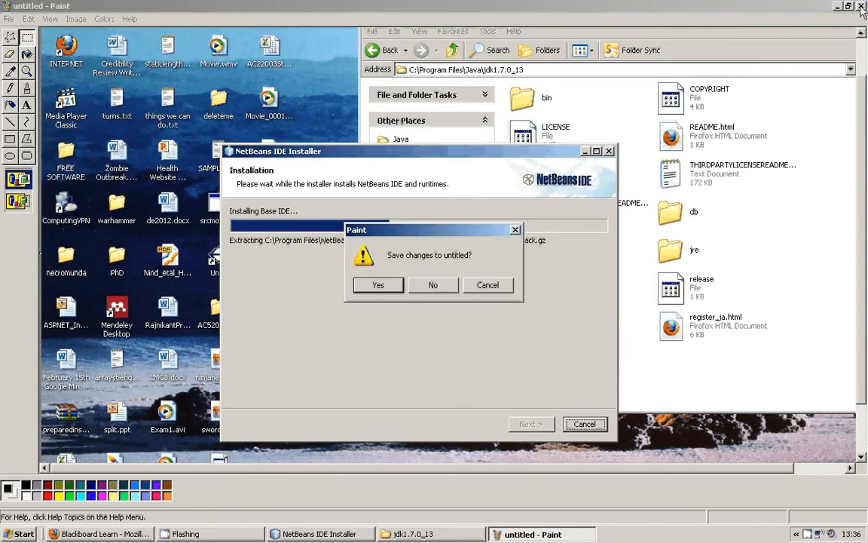
{"action": "left_click", "coordinate": [440, 284]}
{"action": "left_click", "coordinate": [316, 533]}
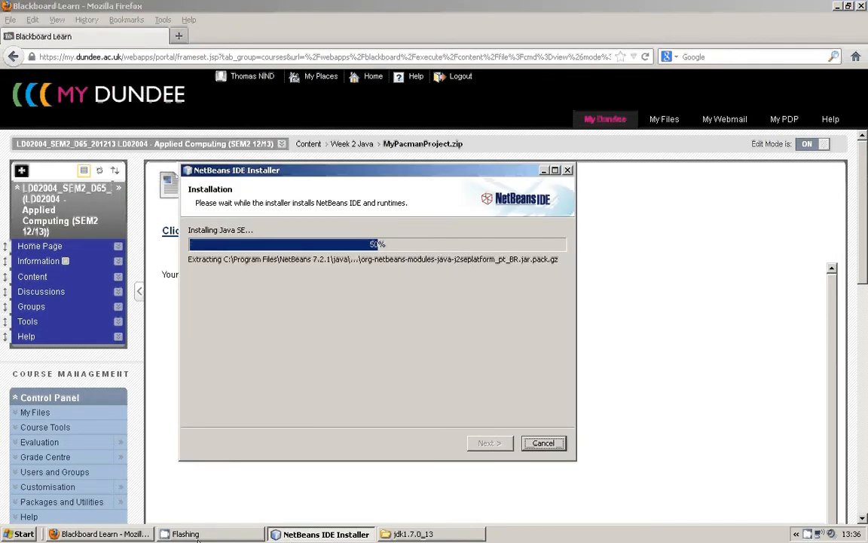
{"action": "left_click", "coordinate": [172, 529]}
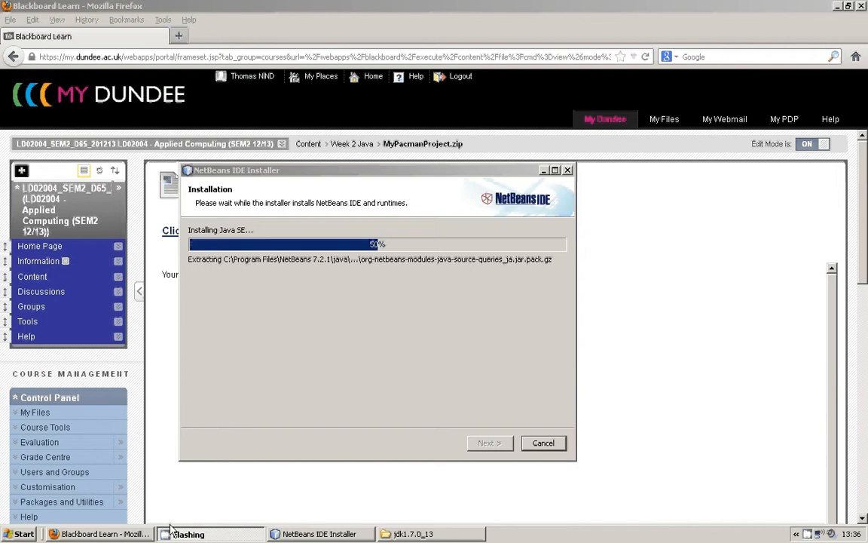